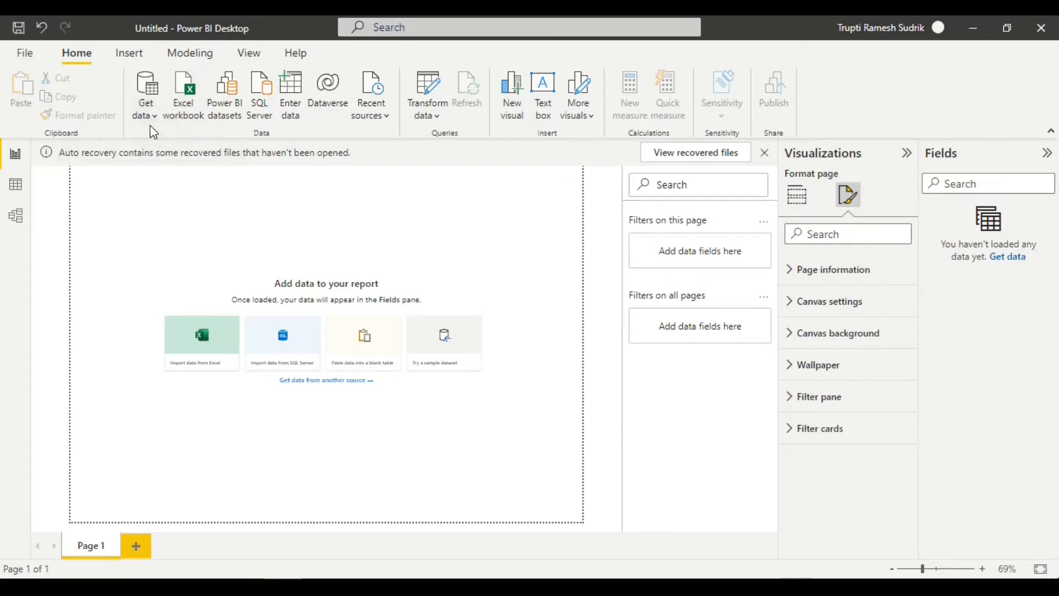
Step: Browse the complete list of available data source connectors, and leave it without connecting to any
left_click(156, 123)
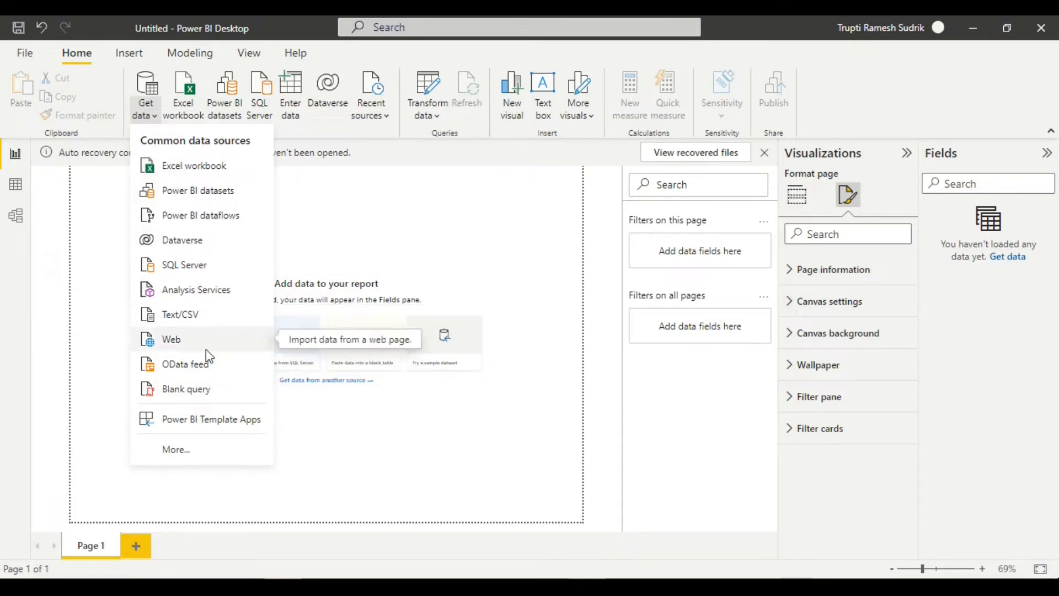
left_click(176, 450)
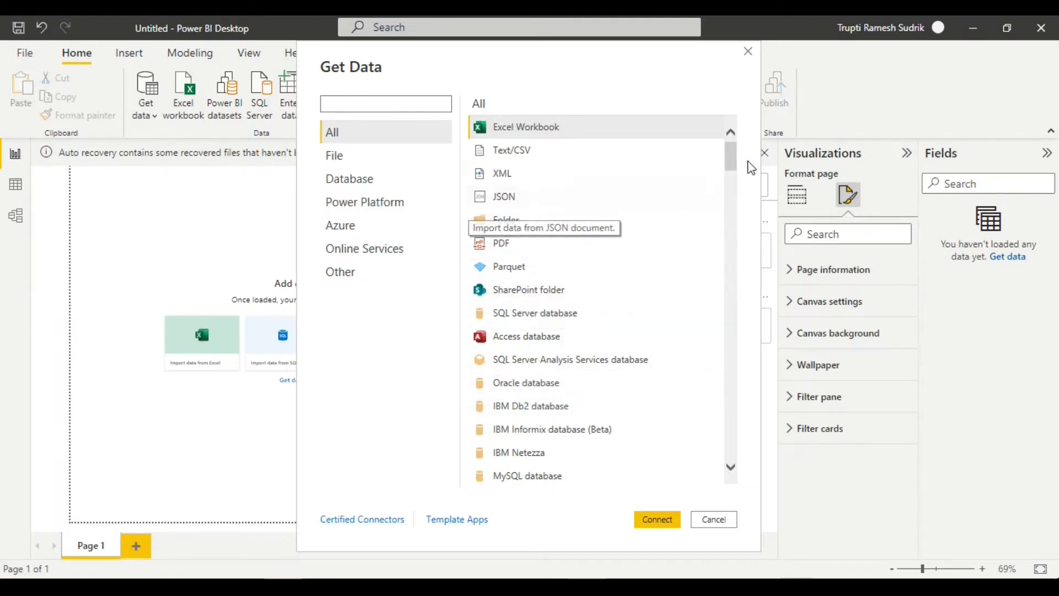
left_click_drag(732, 158, 728, 471)
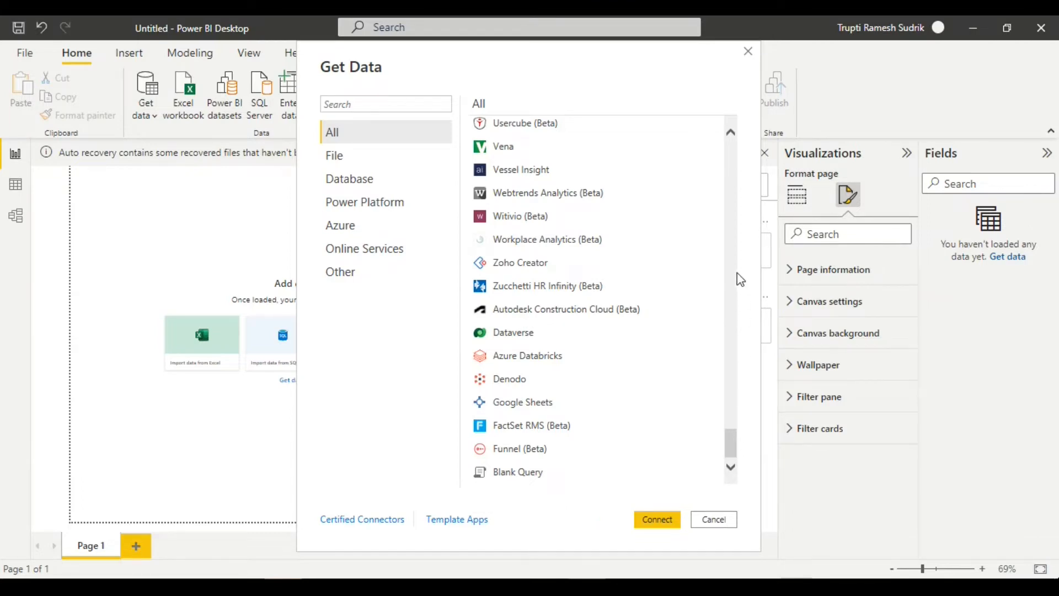
left_click_drag(733, 440, 745, 151)
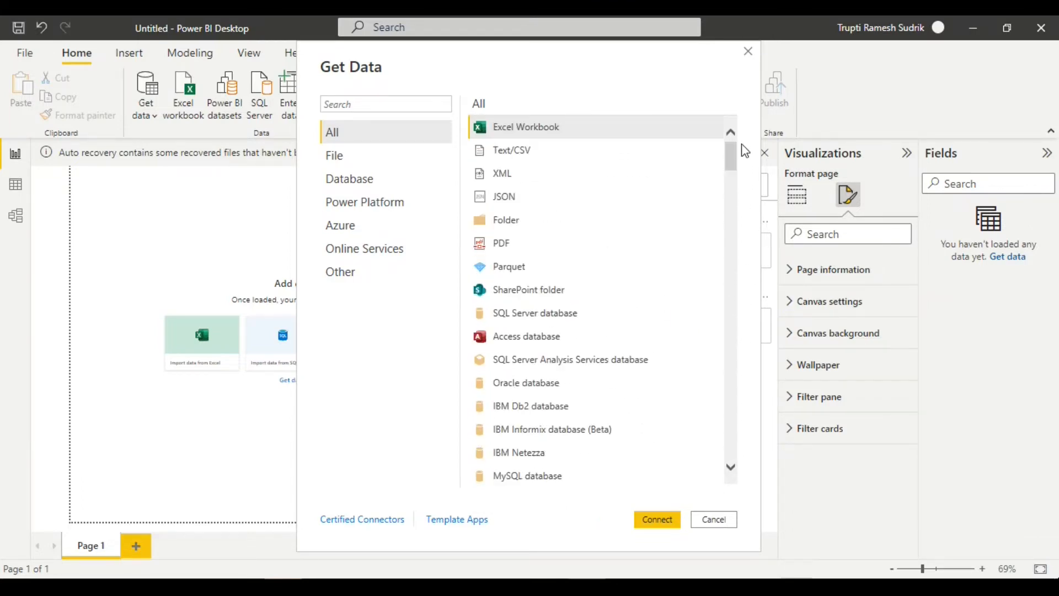
left_click(713, 520)
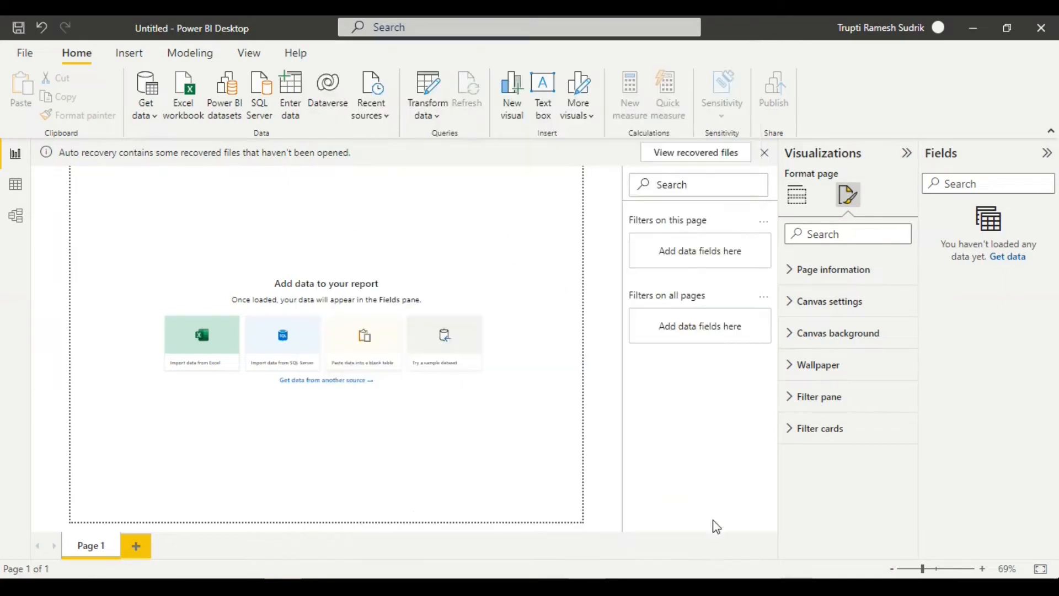
Step: Connect to the Excel workbook Sample - Superstore as the report's data source
left_click(153, 119)
left_click(171, 172)
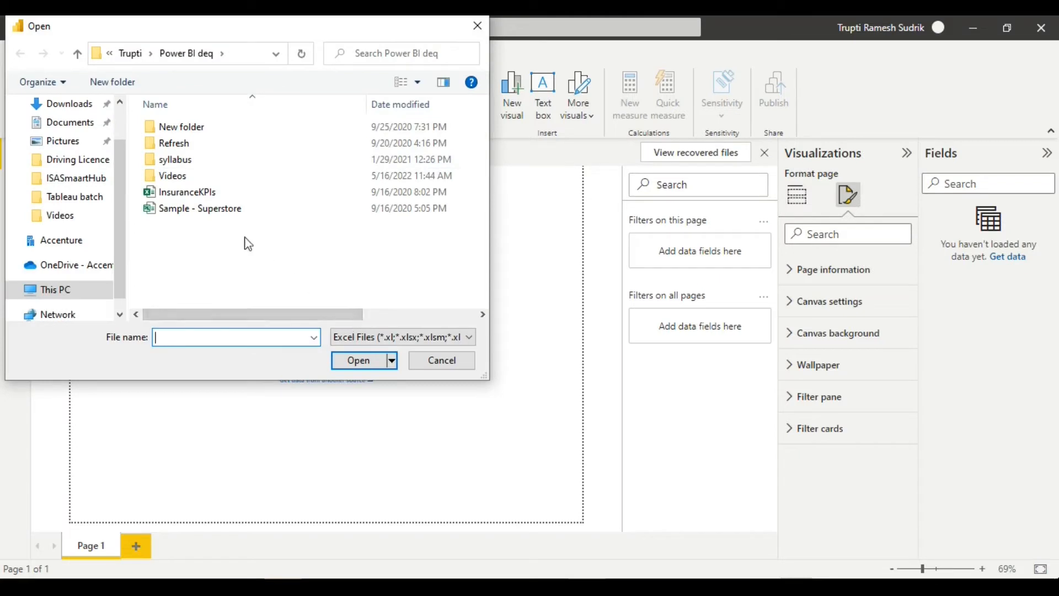
left_click(229, 215)
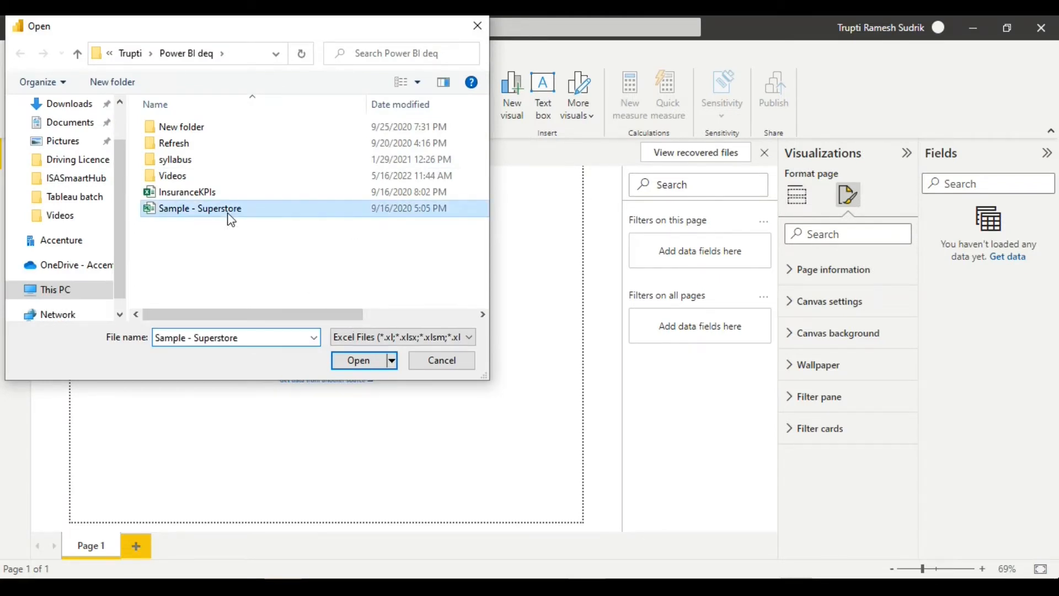
left_click(359, 365)
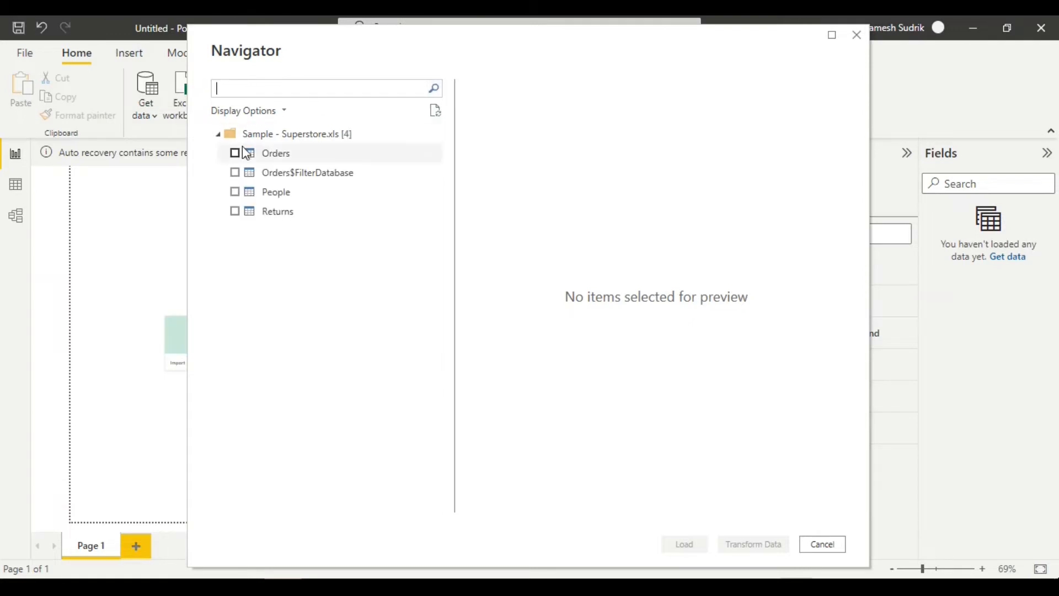
Step: Select the Orders table of the Superstore workbook, check its preview rows, and load it into the report
left_click(235, 154)
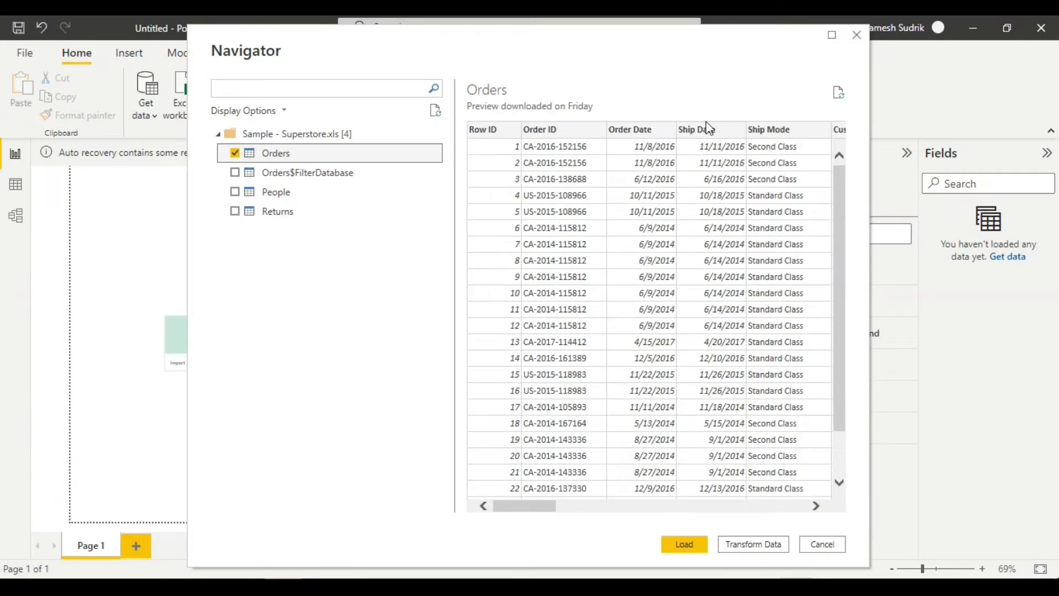
scroll(841, 230, "down", 2)
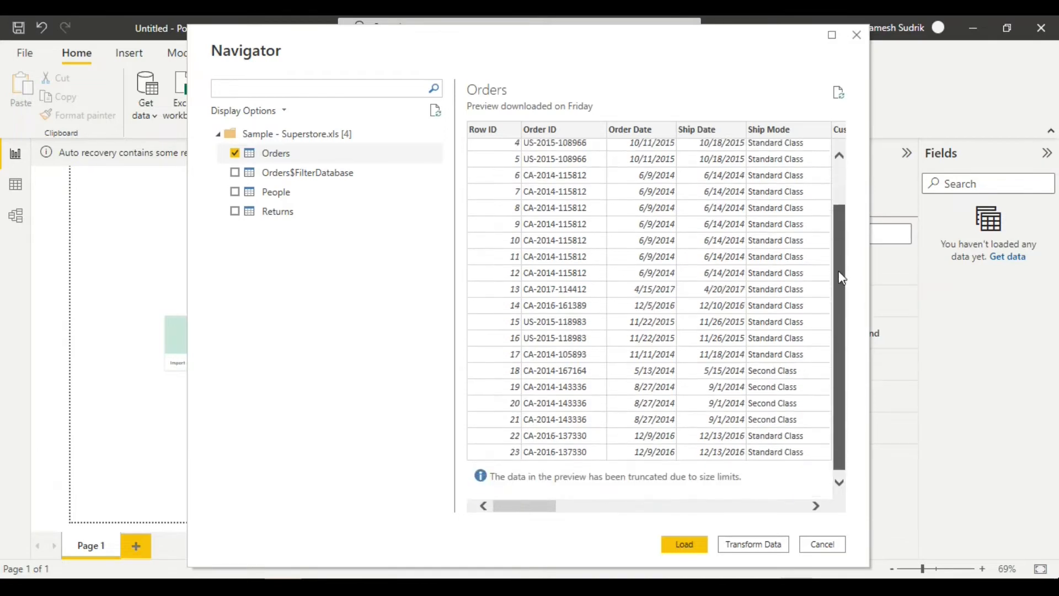
scroll(841, 230, "up", 2)
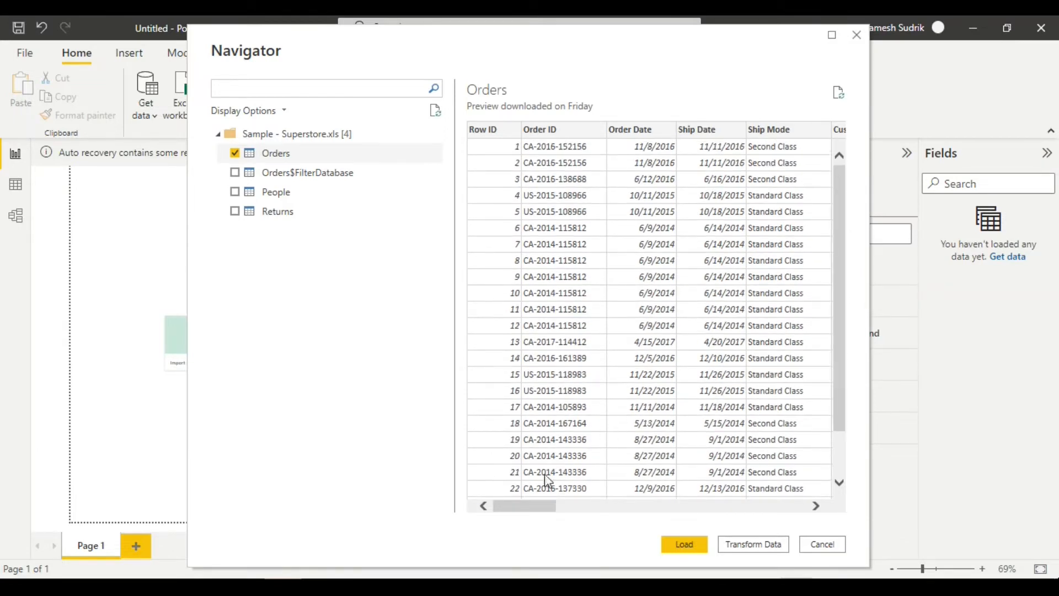
left_click_drag(524, 509, 428, 544)
scroll(649, 303, "down", 2)
scroll(649, 303, "up", 3)
left_click_drag(841, 386, 835, 454)
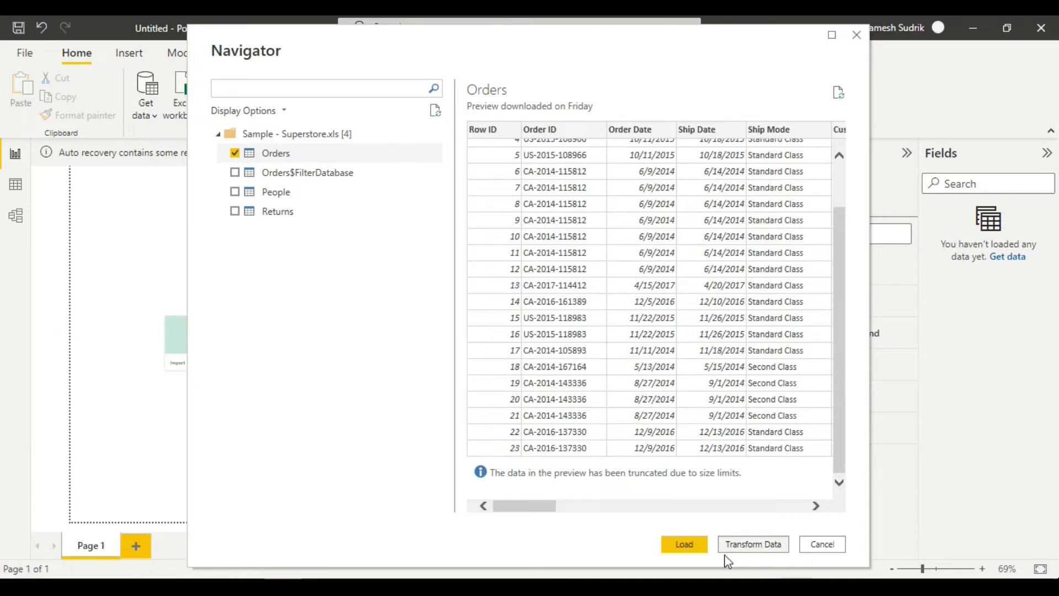
left_click(685, 544)
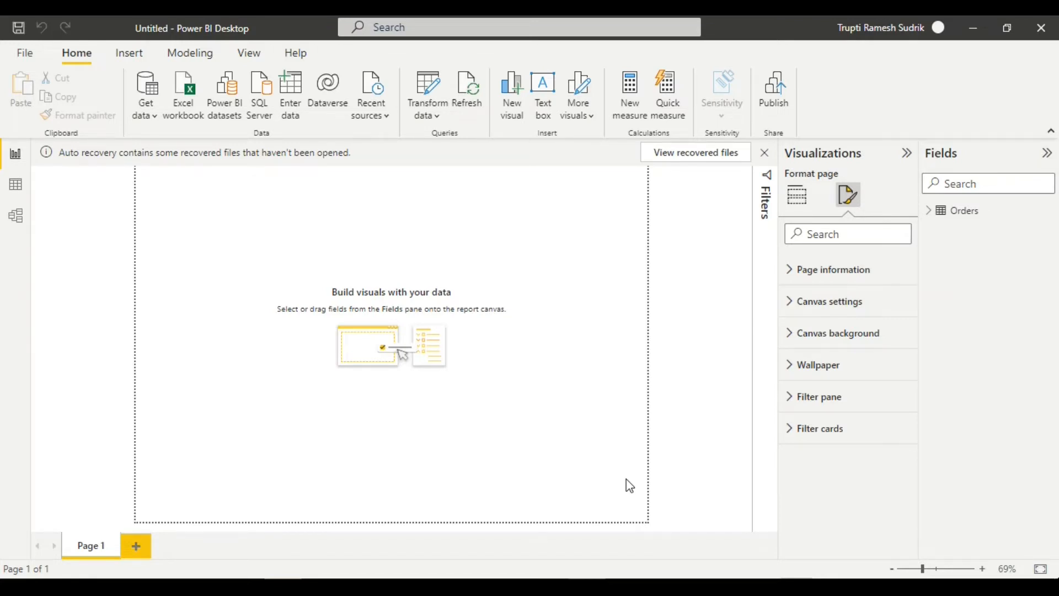
Step: Expand the Orders table's field list and the report's filter settings, ending with the choices for building a visual
left_click(803, 202)
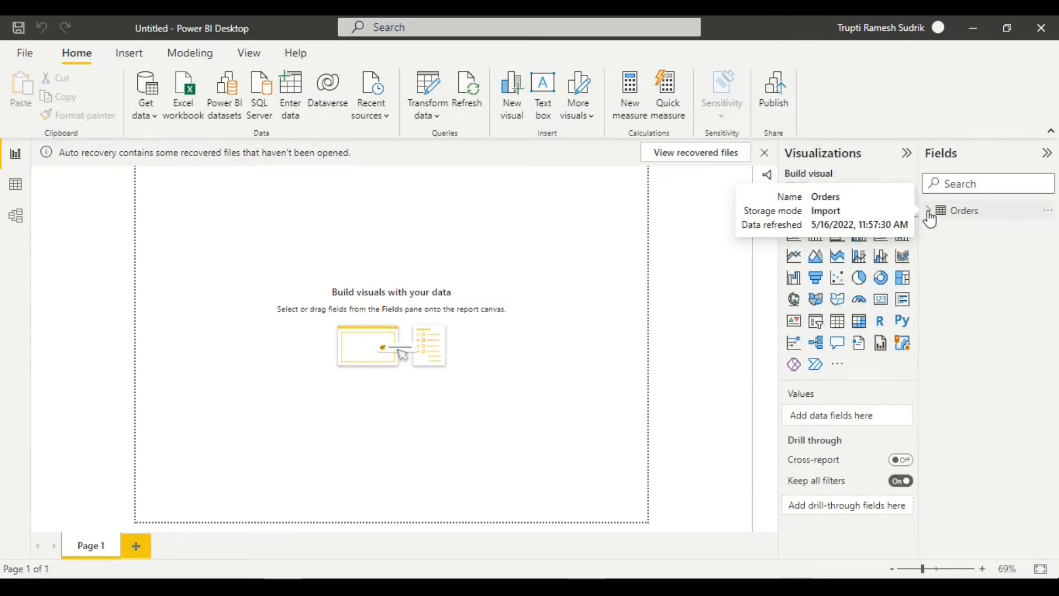
left_click(929, 212)
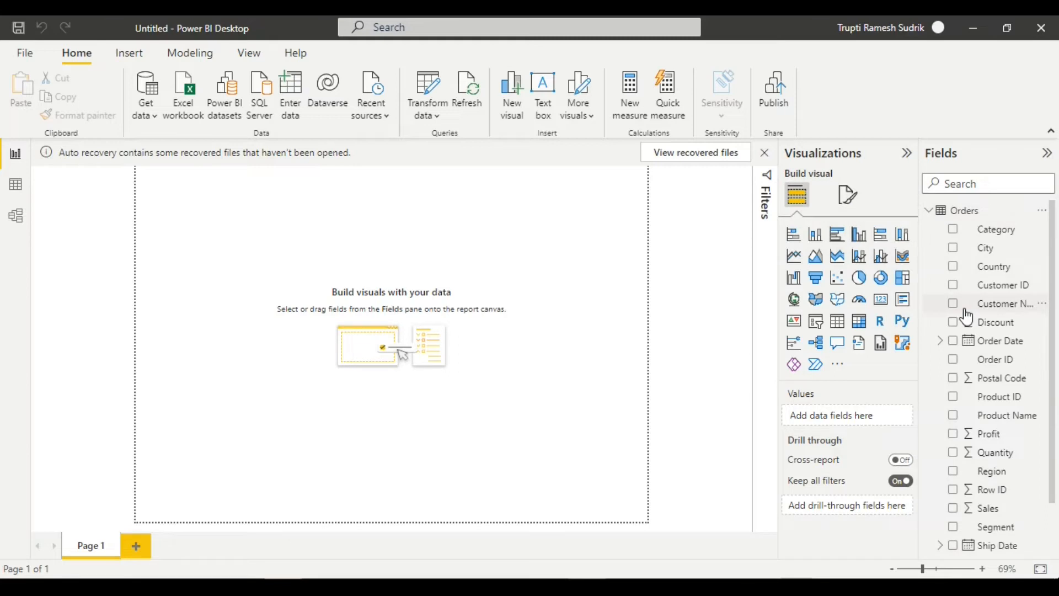
scroll(962, 454, "down", 2)
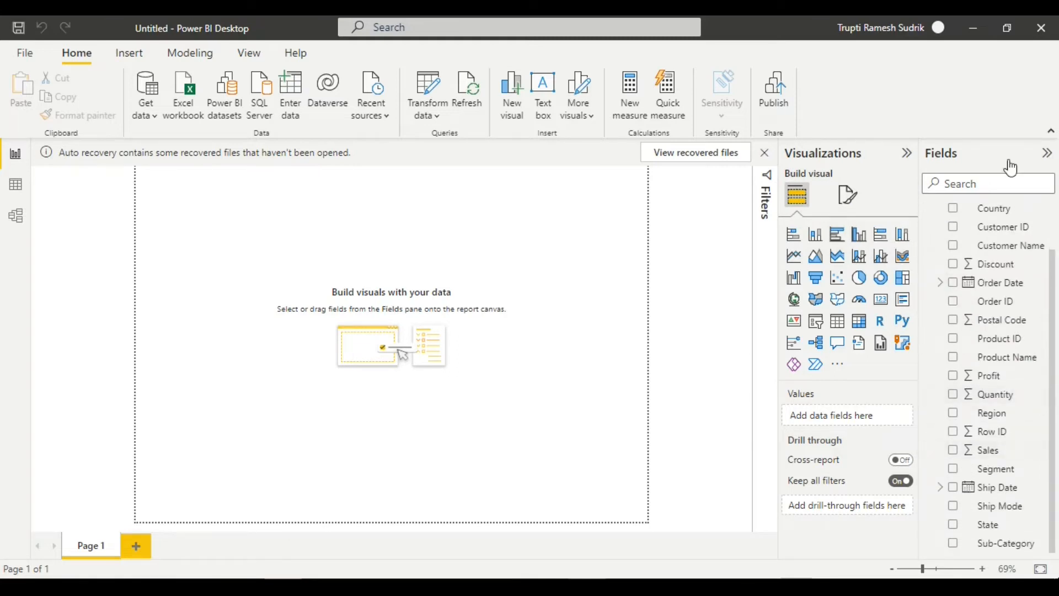
left_click(850, 204)
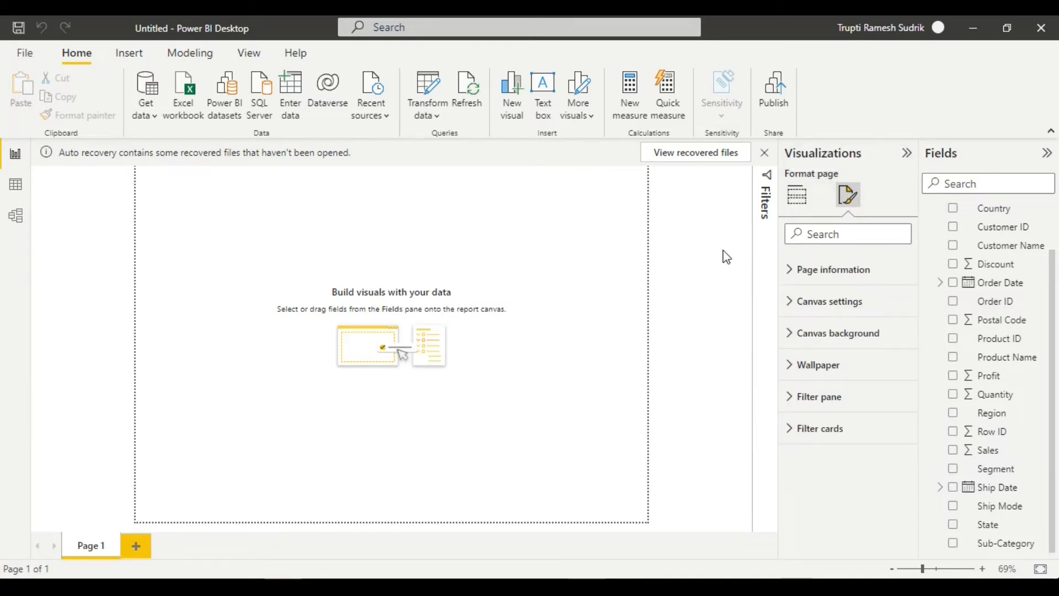
left_click(766, 182)
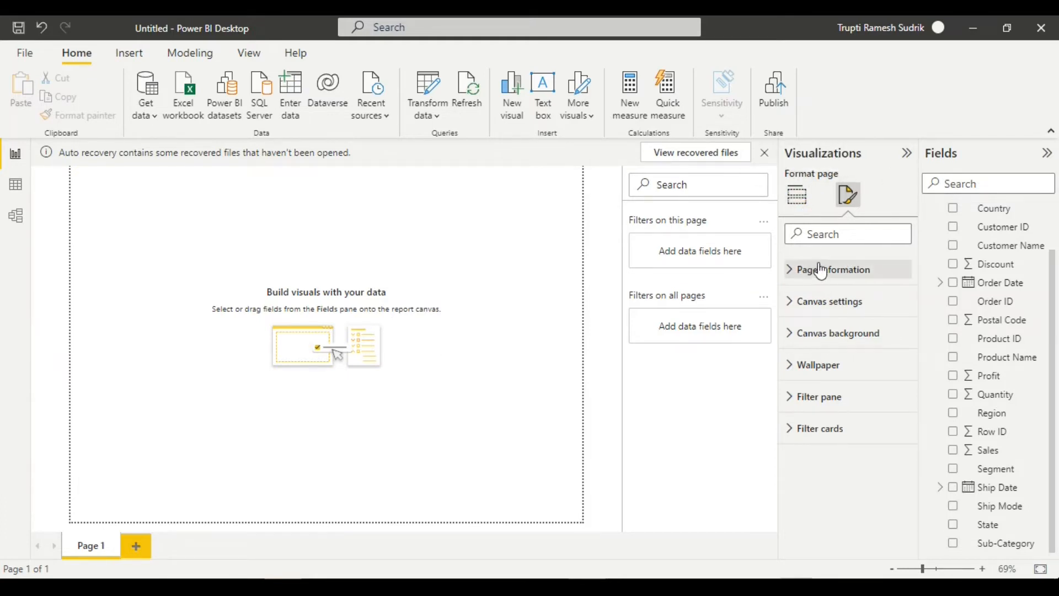
left_click(799, 199)
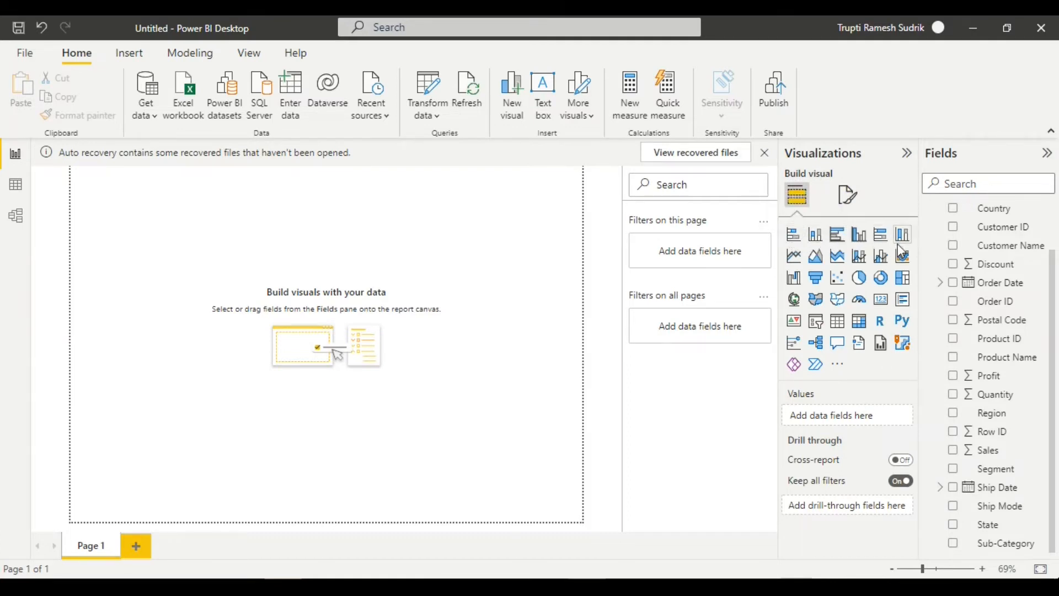
Step: Rename the report page Page 1 as "Column Chart"
double_click(94, 548)
type("Calumn Chart")
key("Return")
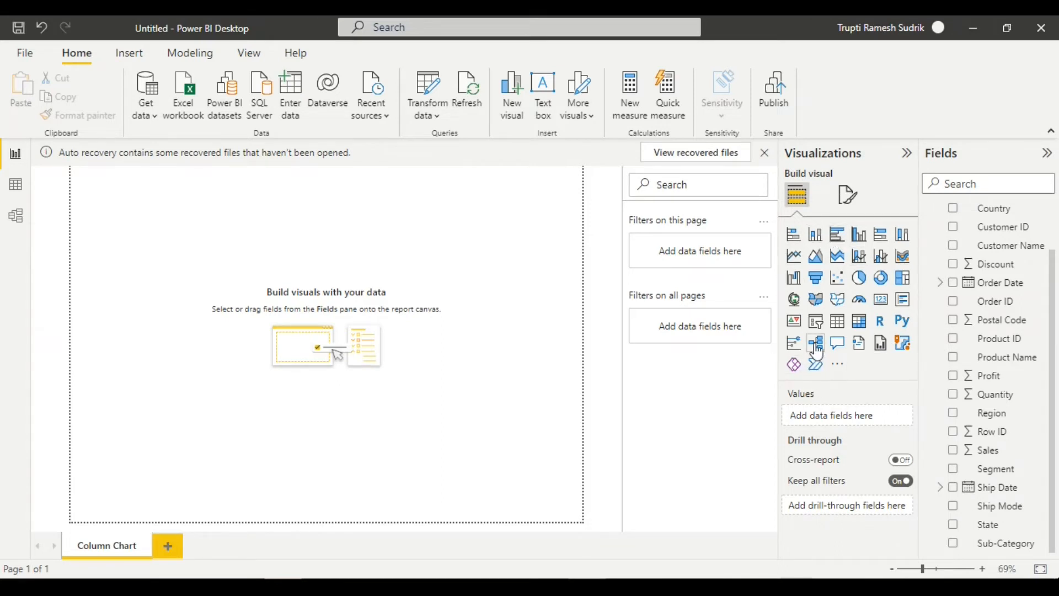
Step: Insert an empty stacked column chart, then reposition and enlarge it to cover most of the report page
left_click(816, 235)
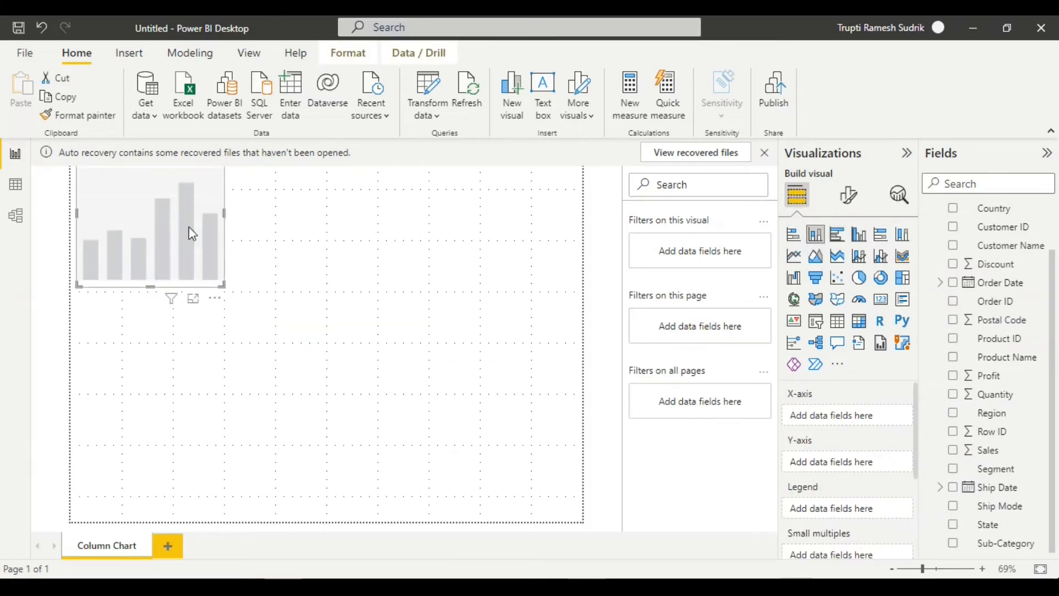
left_click_drag(189, 226, 322, 303)
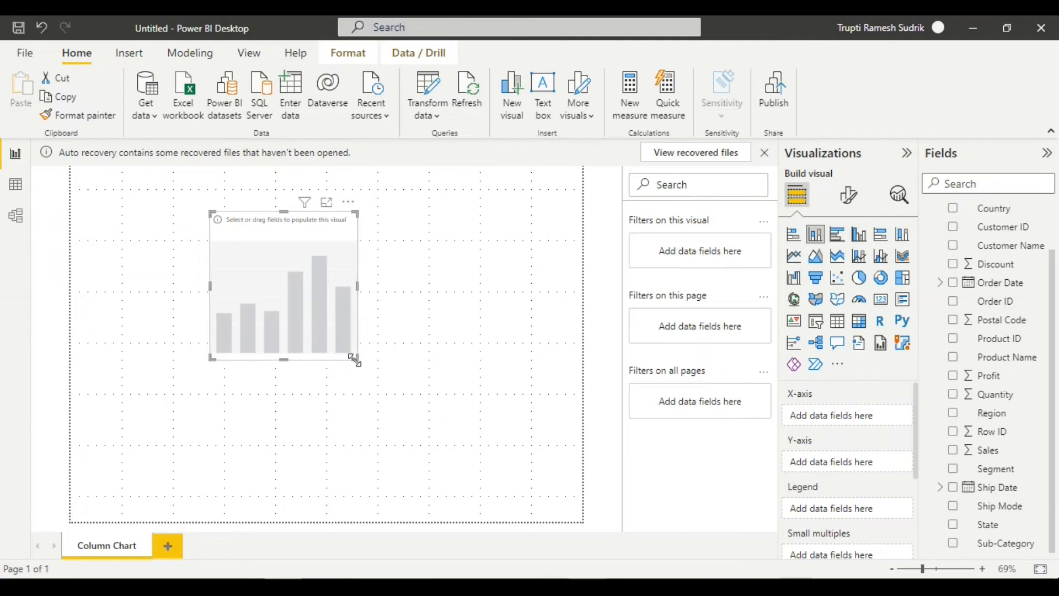
left_click_drag(357, 358, 547, 368)
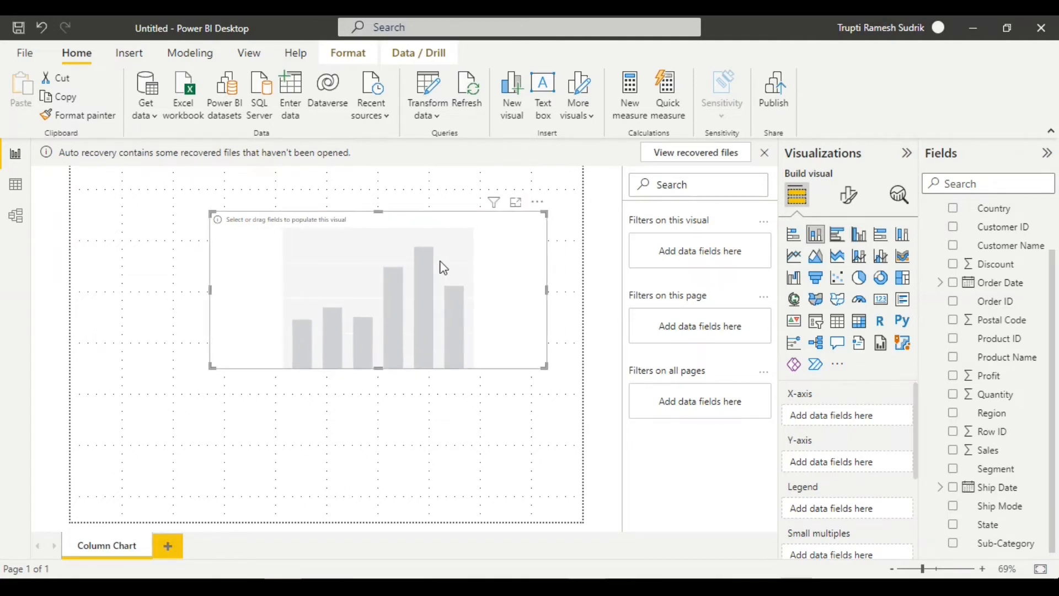
left_click_drag(409, 225, 332, 237)
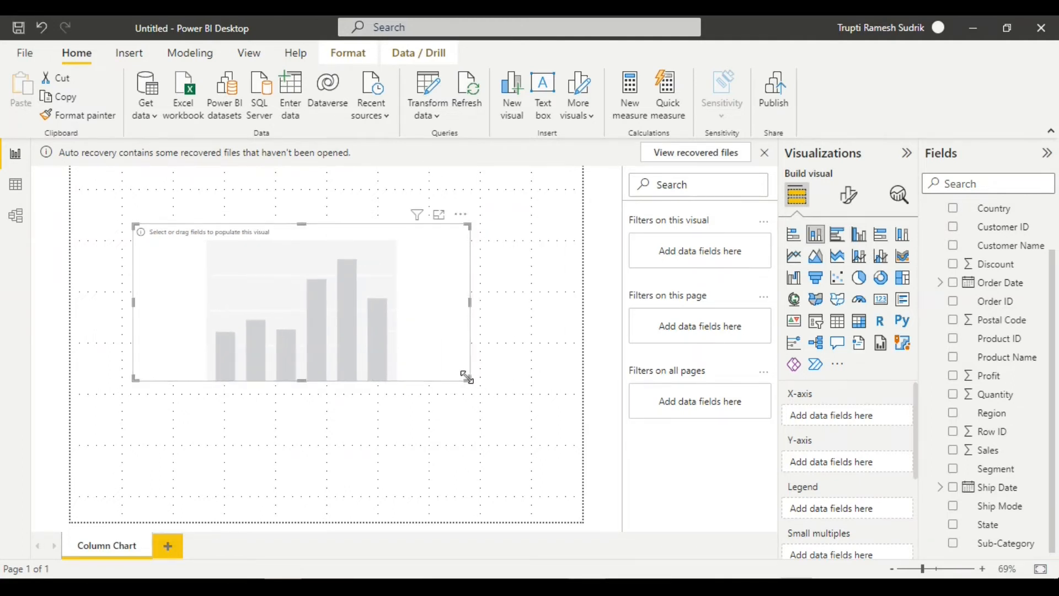
left_click_drag(468, 379, 572, 499)
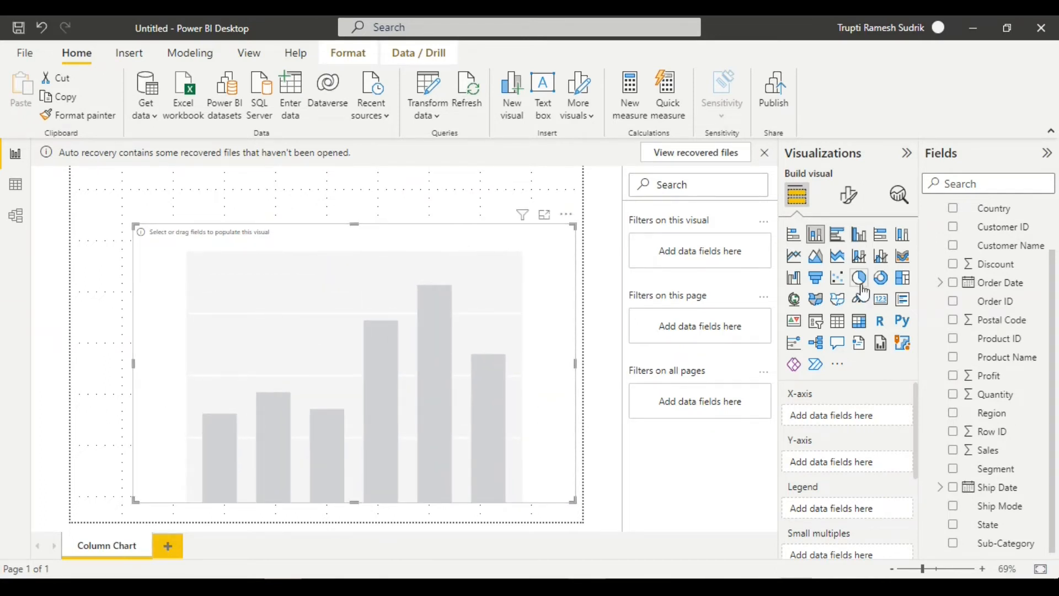
Step: Examine the empty column chart's formatting options and its data field slots, from X-axis through to drill through
left_click(859, 209)
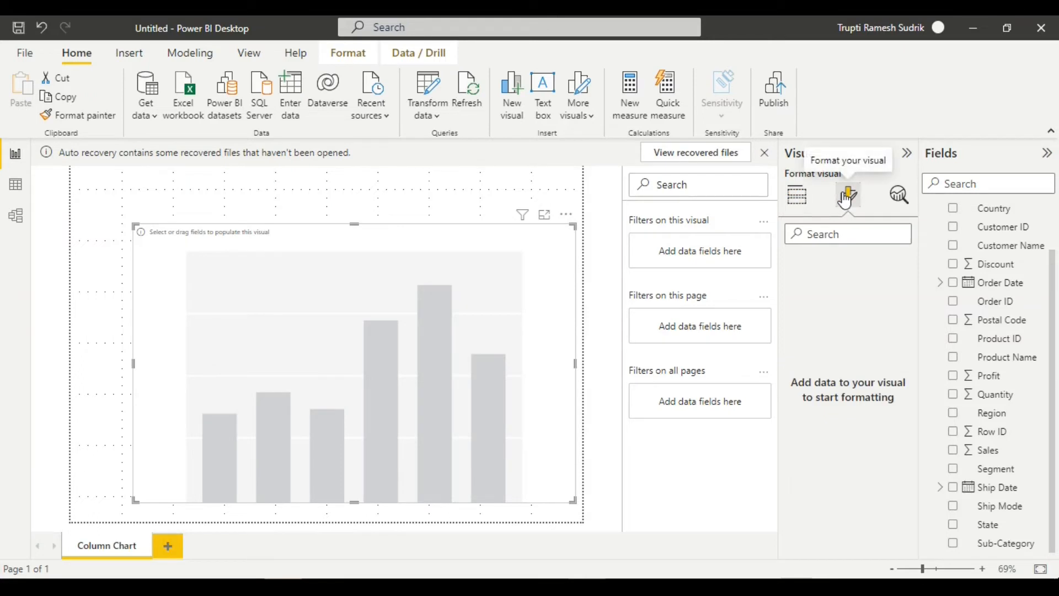
left_click(809, 198)
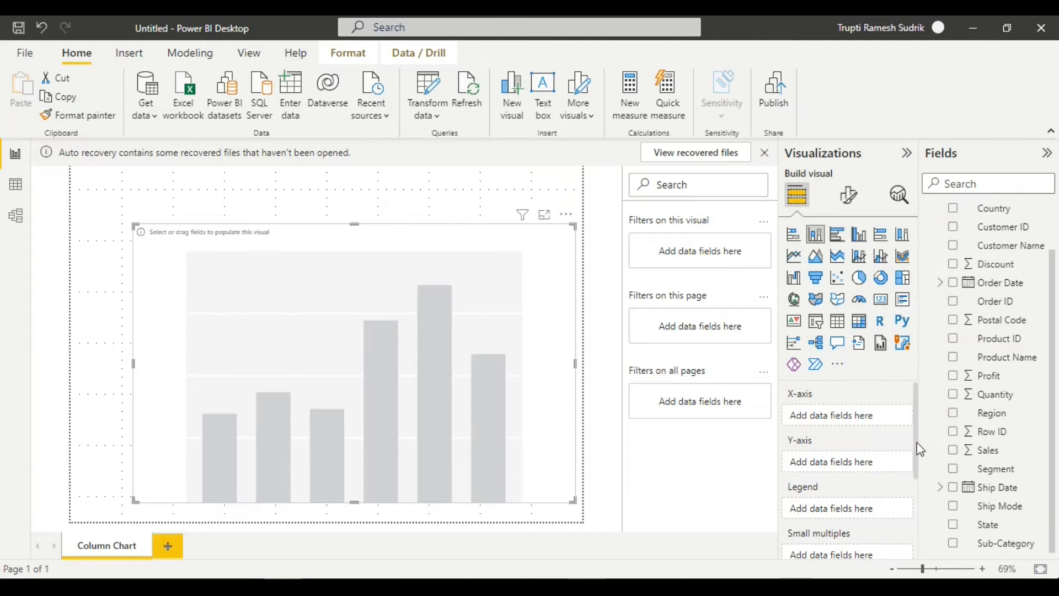
scroll(920, 450, "down", 1)
scroll(905, 441, "up", 1)
scroll(818, 490, "down", 1)
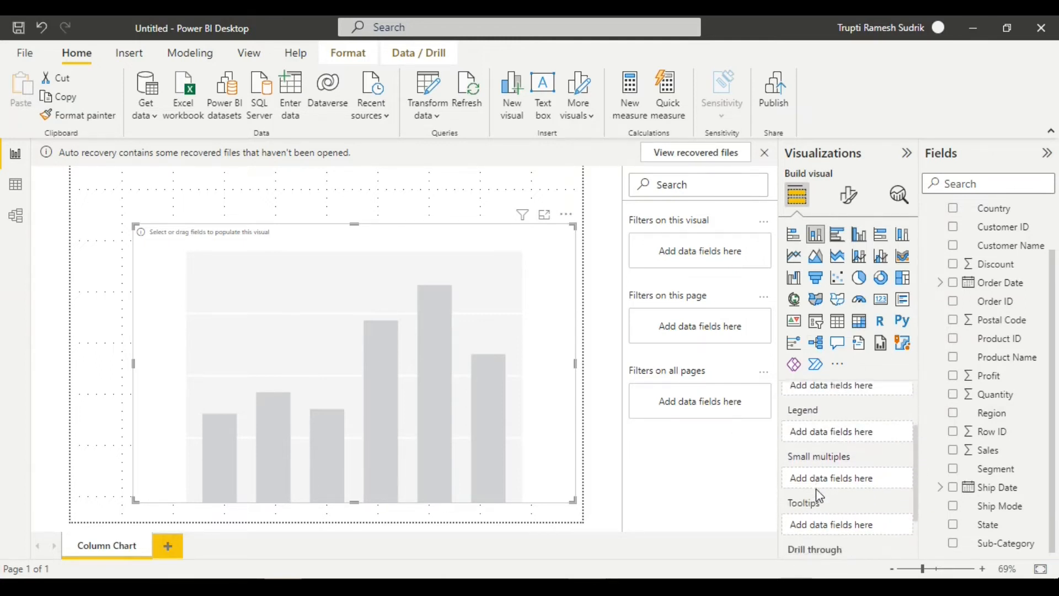
scroll(816, 489, "down", 1)
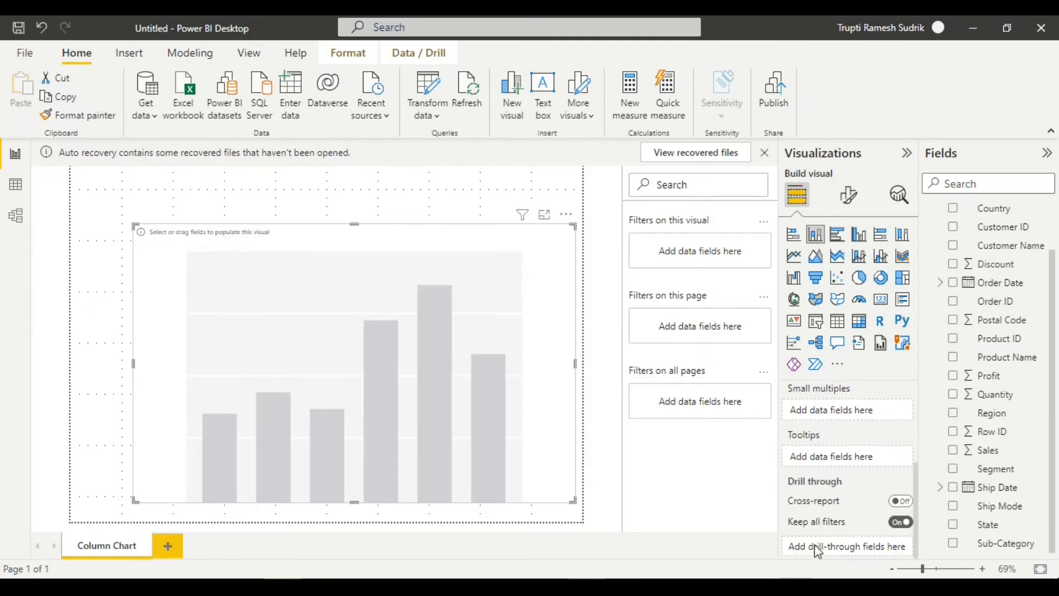
scroll(908, 436, "up", 2)
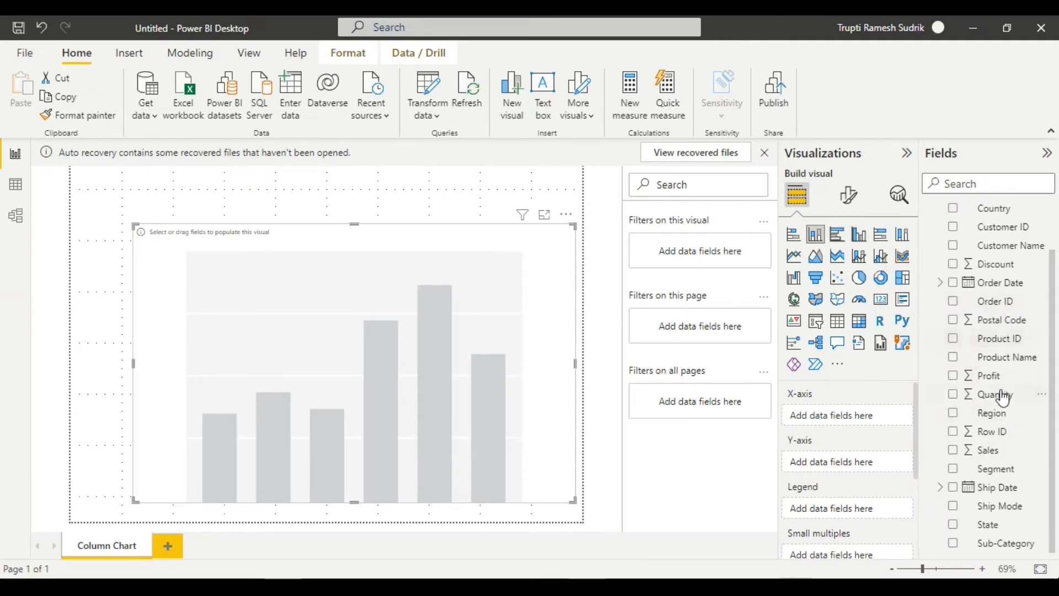
Step: Plot Sales on the Y-axis by Region on the X-axis, and move the chart slightly up and left on the page
left_click_drag(996, 418, 841, 416)
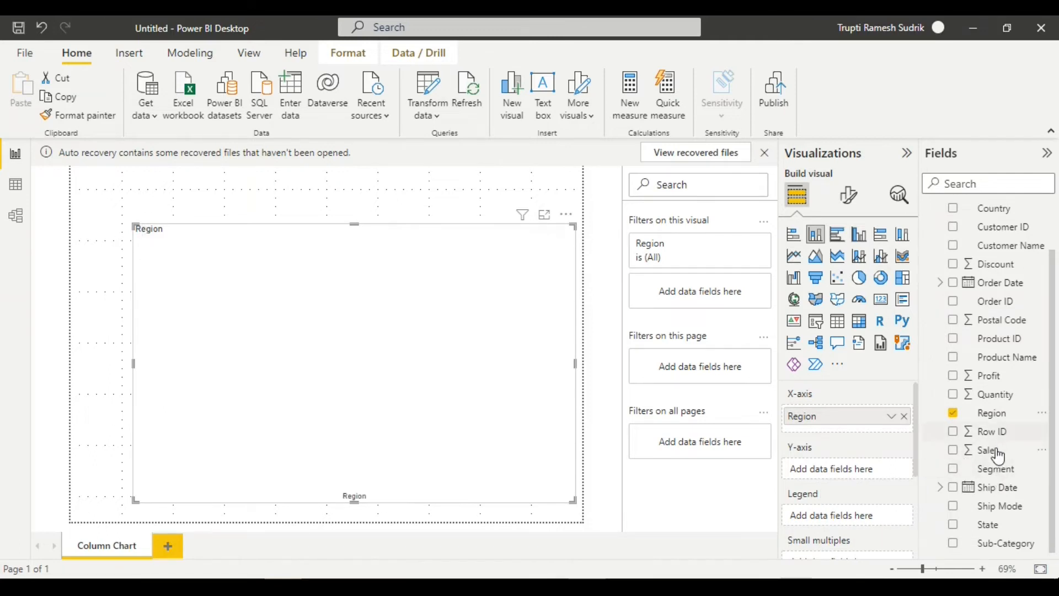
left_click_drag(998, 457, 851, 474)
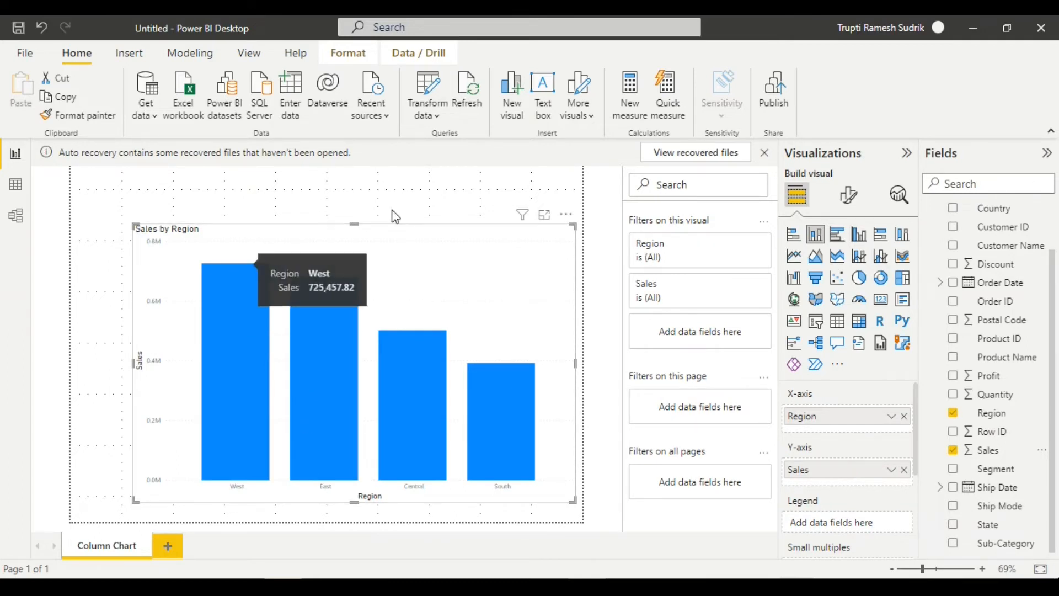
left_click_drag(374, 238, 355, 210)
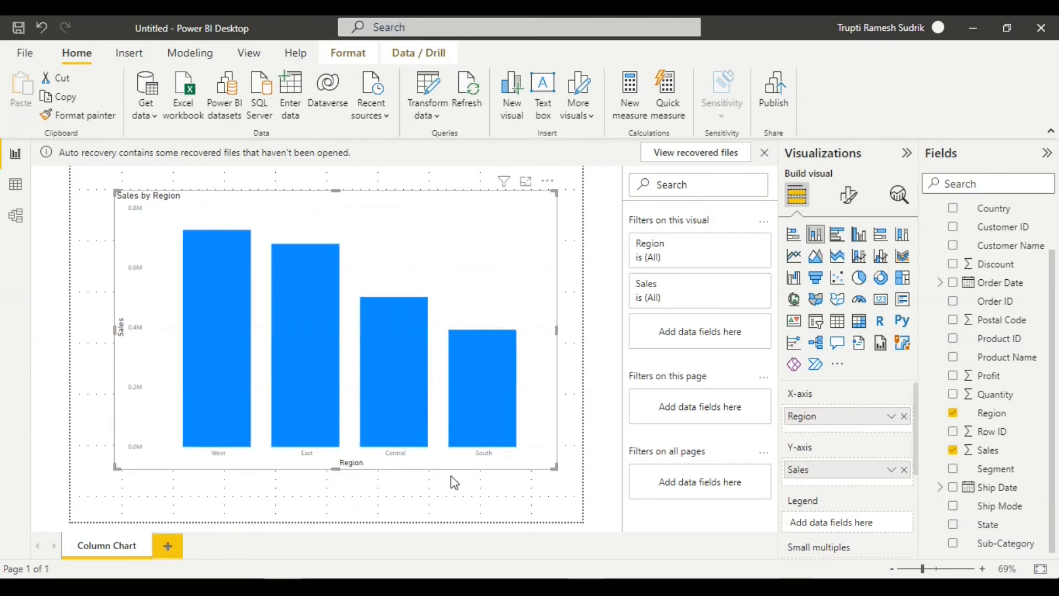
Step: Set the chart's X-axis value labels to Segoe UI Bold at font size 15
scroll(853, 496, "down", 3)
scroll(853, 486, "up", 3)
left_click(849, 197)
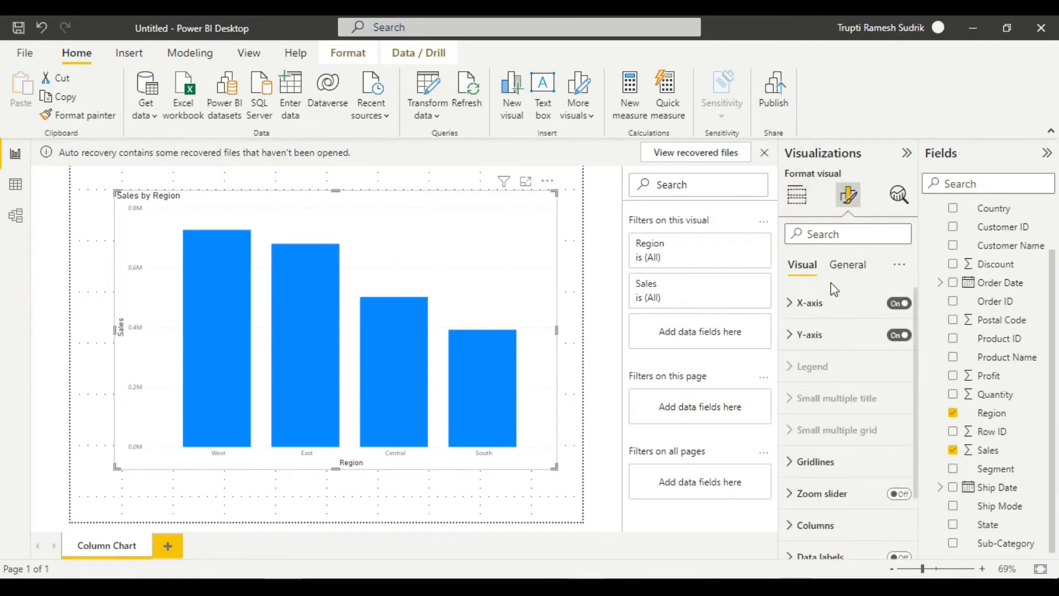
left_click(792, 306)
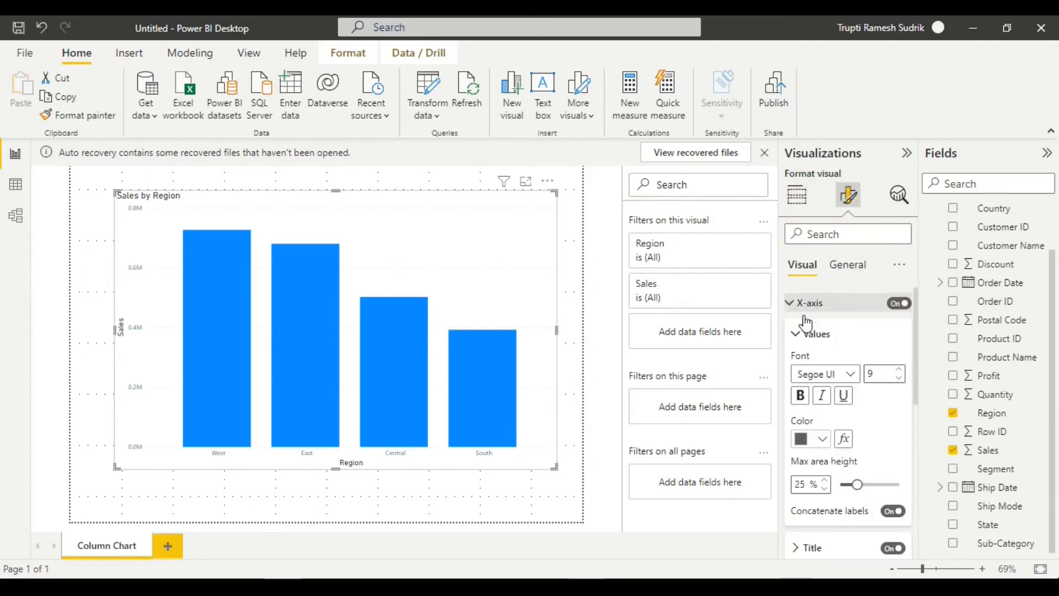
left_click(855, 375)
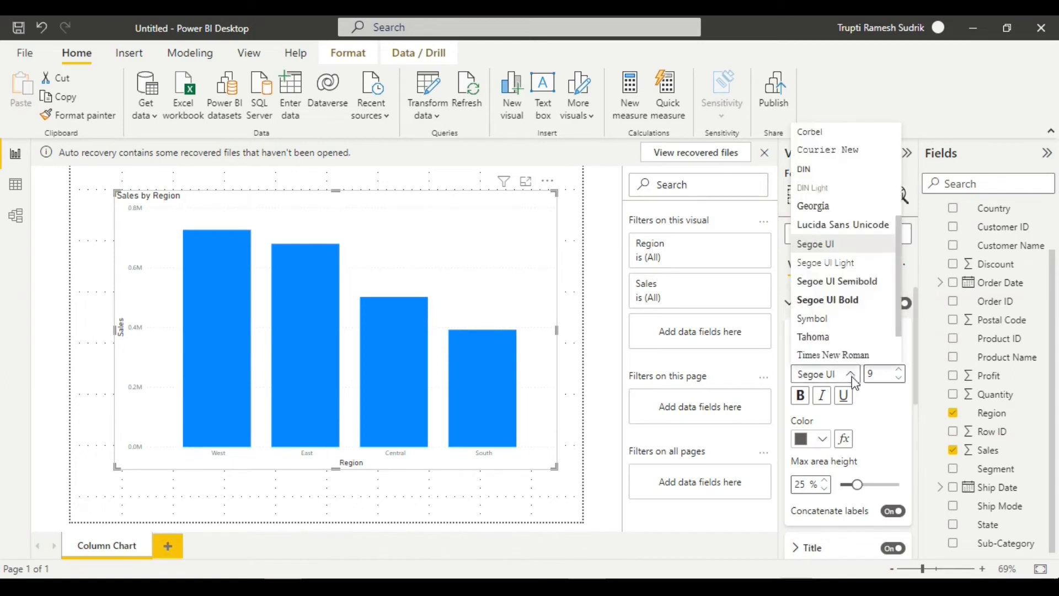
left_click(855, 298)
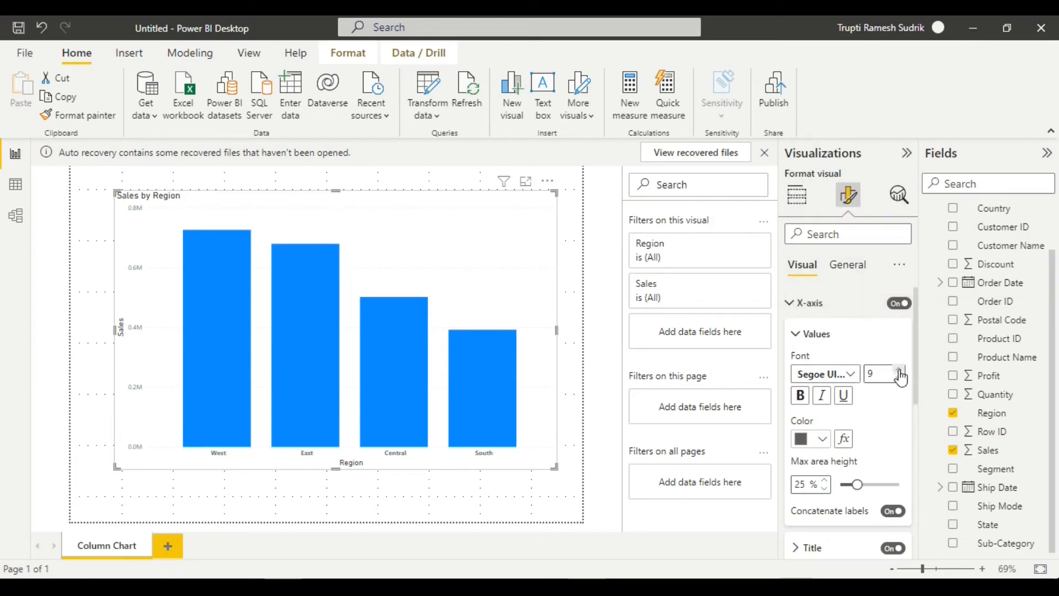
left_click(900, 373)
left_click(901, 373)
left_click(901, 373)
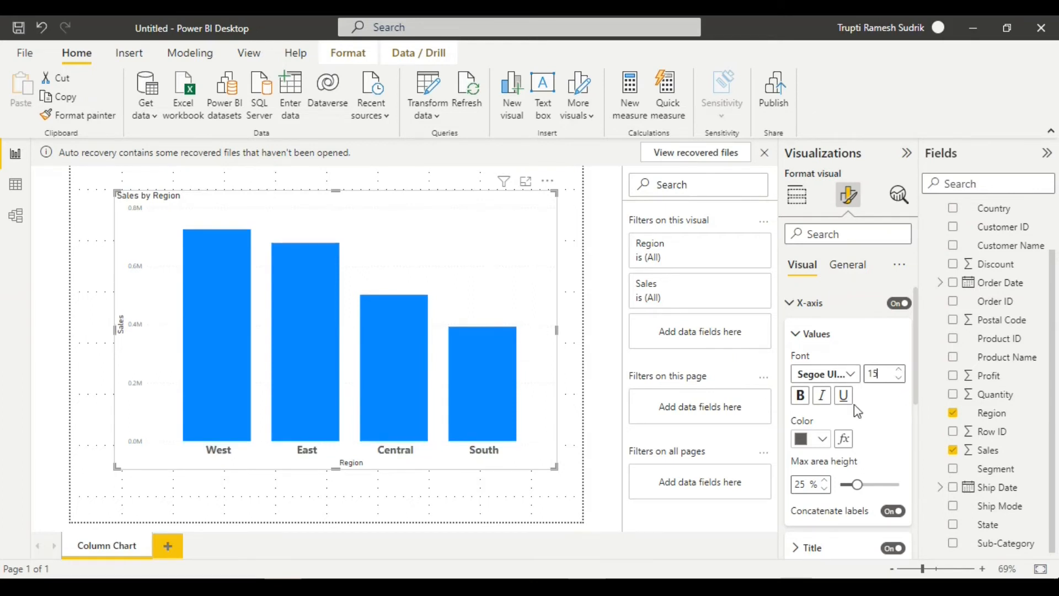
Step: Set the font size of the chart's X-axis title to 16
scroll(888, 444, "down", 4)
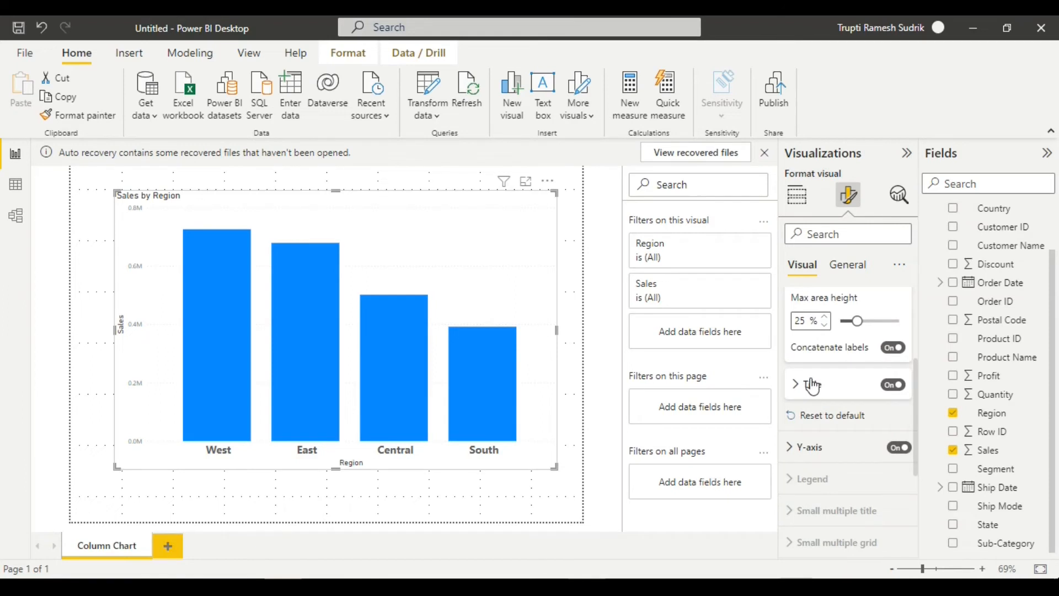
left_click(820, 389)
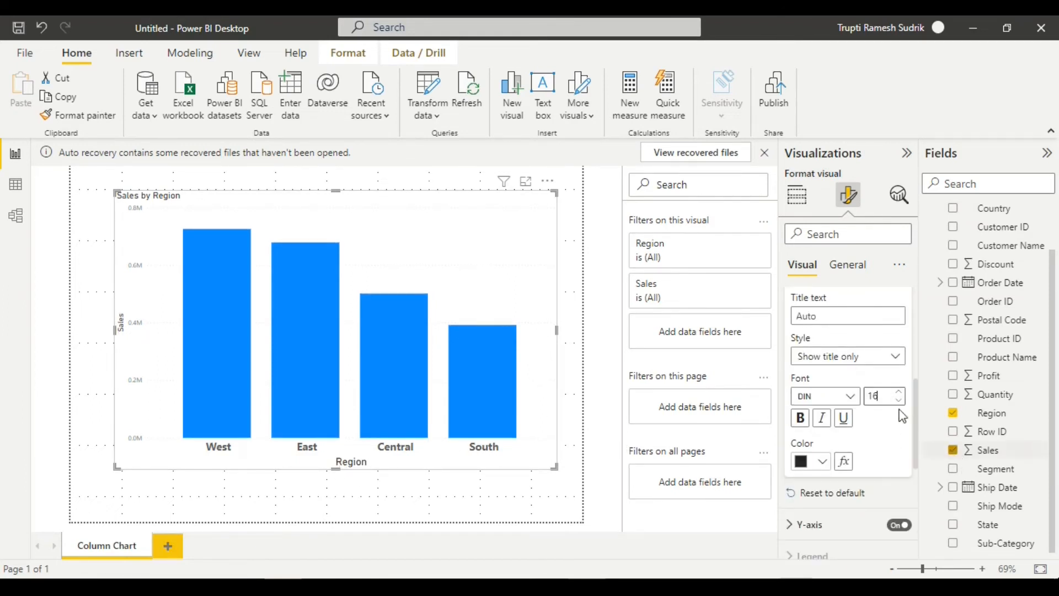
scroll(896, 361, "up", 3)
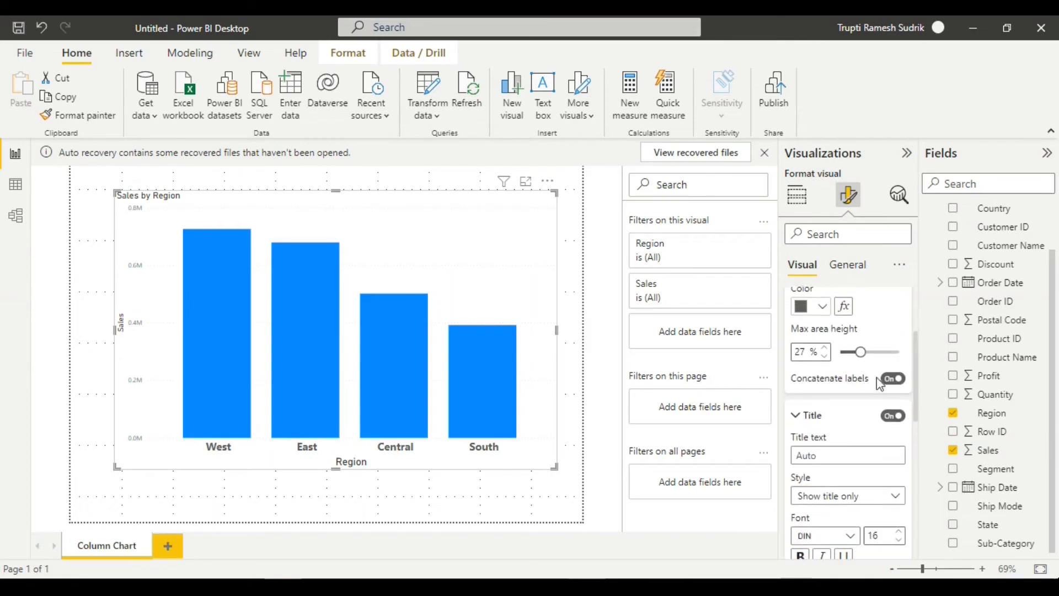
left_click(796, 419)
scroll(854, 407, "up", 3)
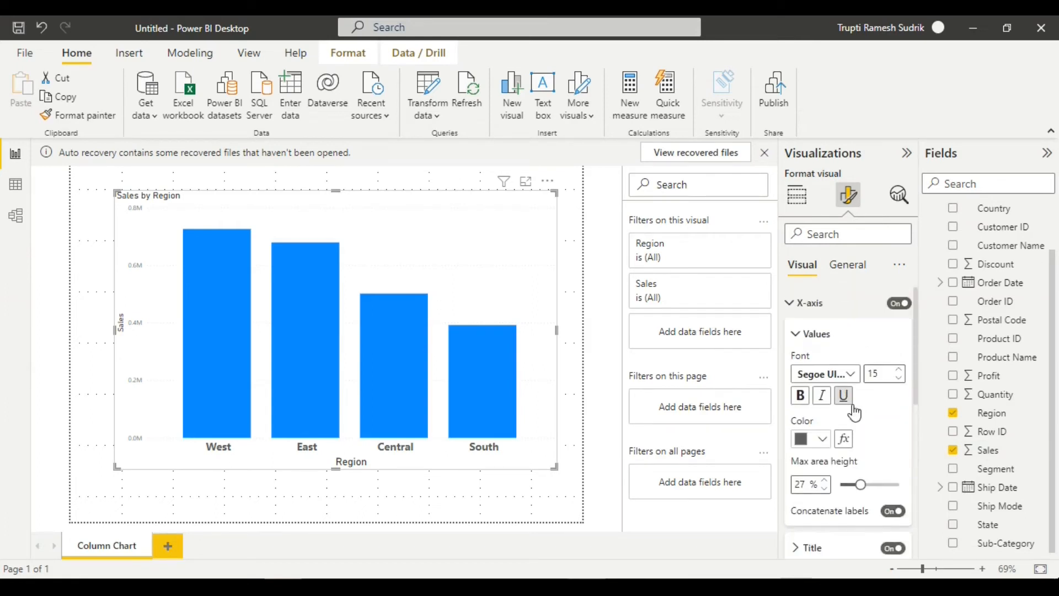
scroll(854, 411, "down", 4)
scroll(855, 411, "up", 4)
left_click(809, 342)
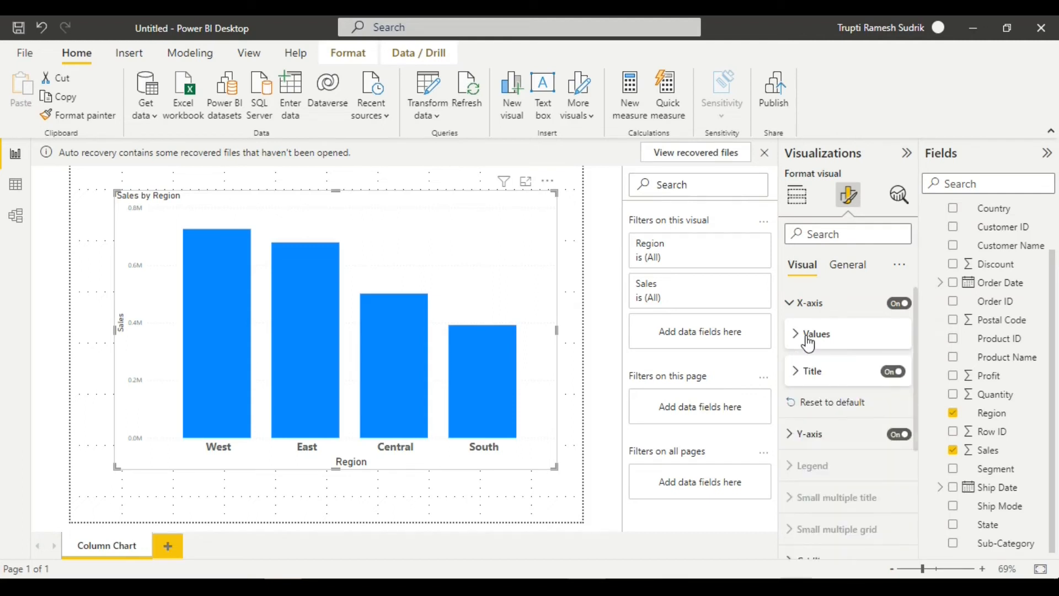
left_click(806, 379)
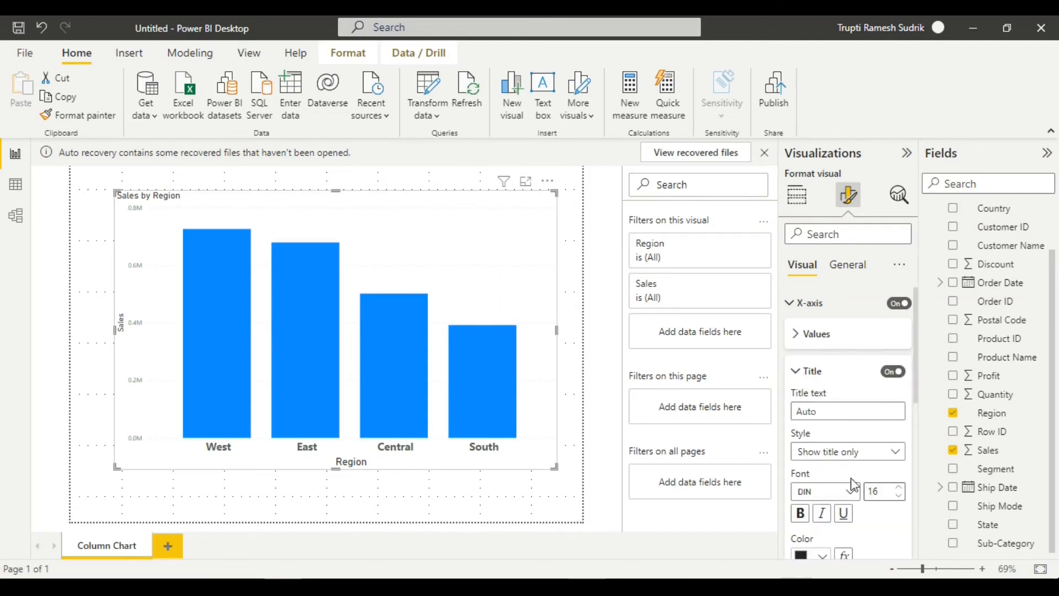
Step: Set the font size of the chart's Y-axis value labels to 16
scroll(855, 485, "down", 3)
scroll(855, 474, "down", 2)
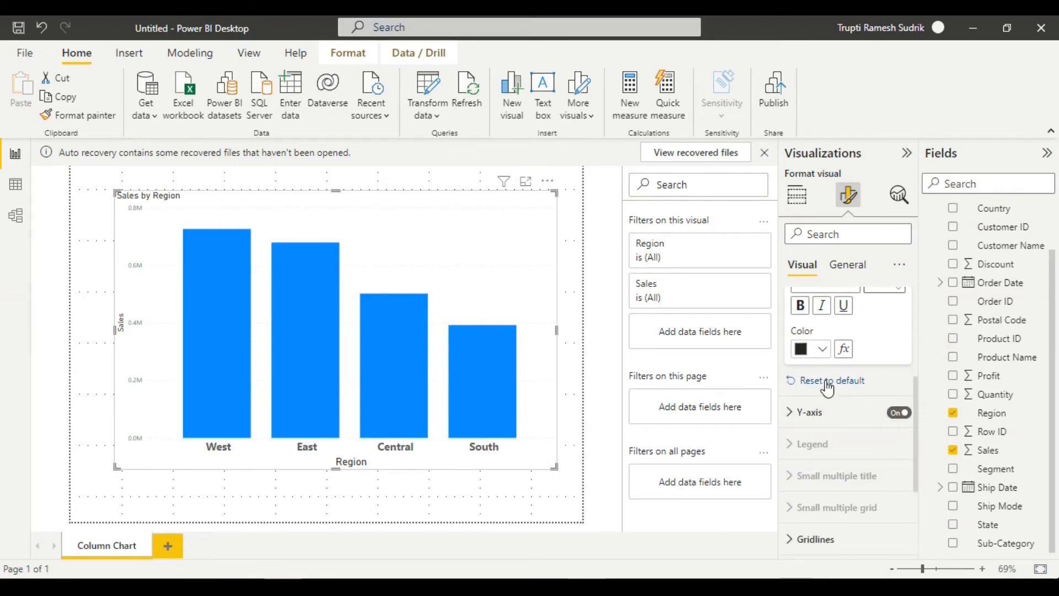
left_click(793, 415)
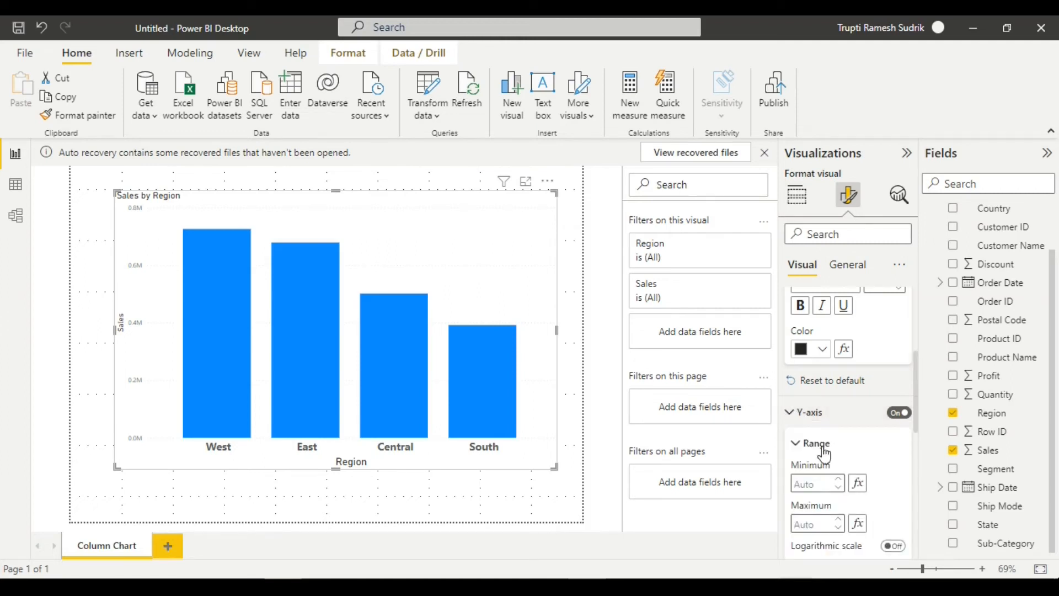
scroll(823, 455, "down", 3)
scroll(827, 449, "down", 2)
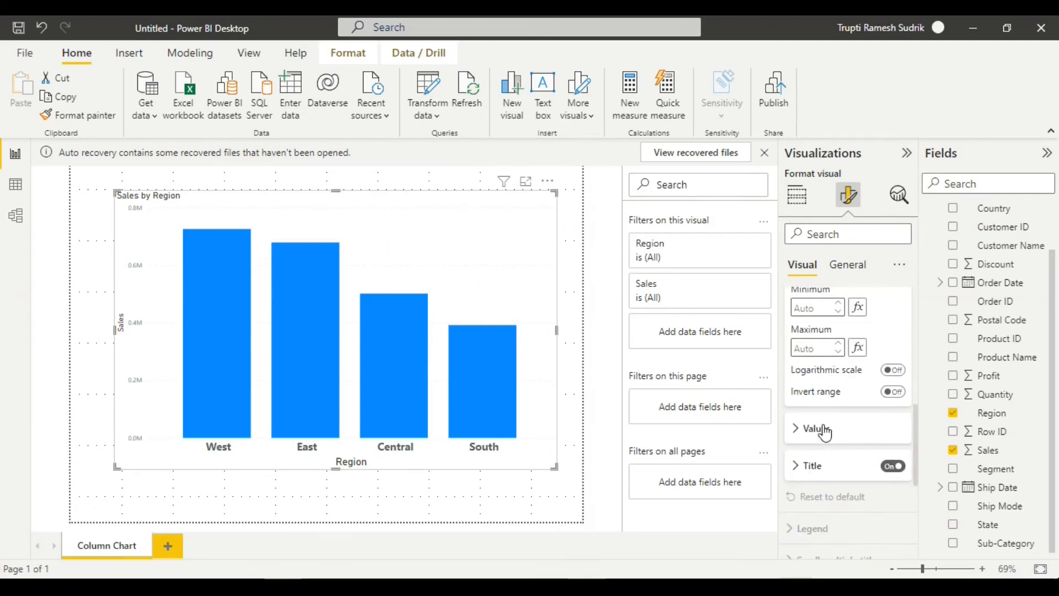
left_click(823, 430)
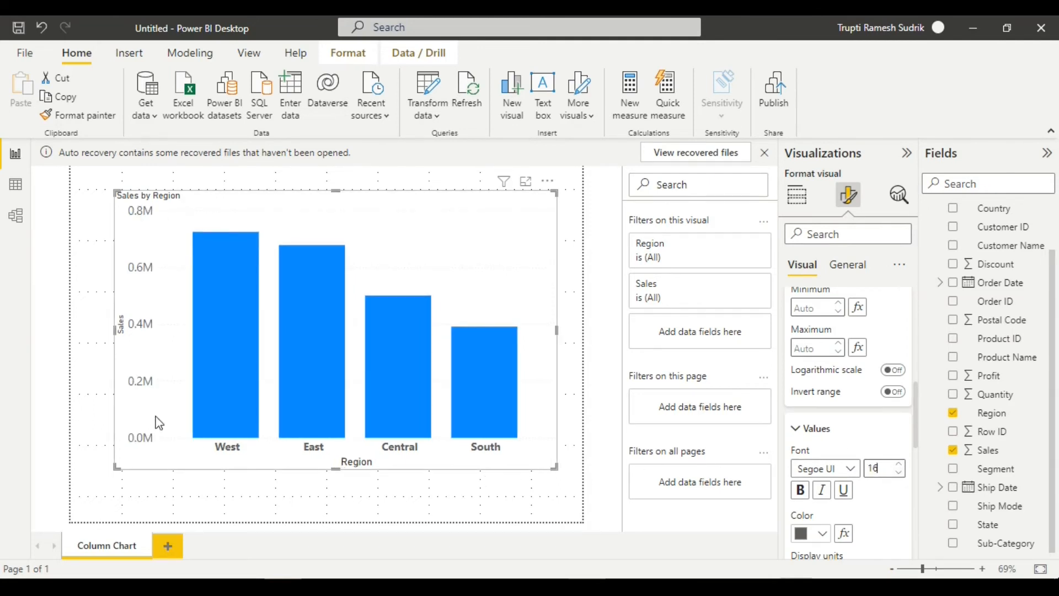
Step: Examine the Y-axis display units and title settings, and the remaining visual options such as gridlines, columns and data labels
scroll(858, 504, "down", 3)
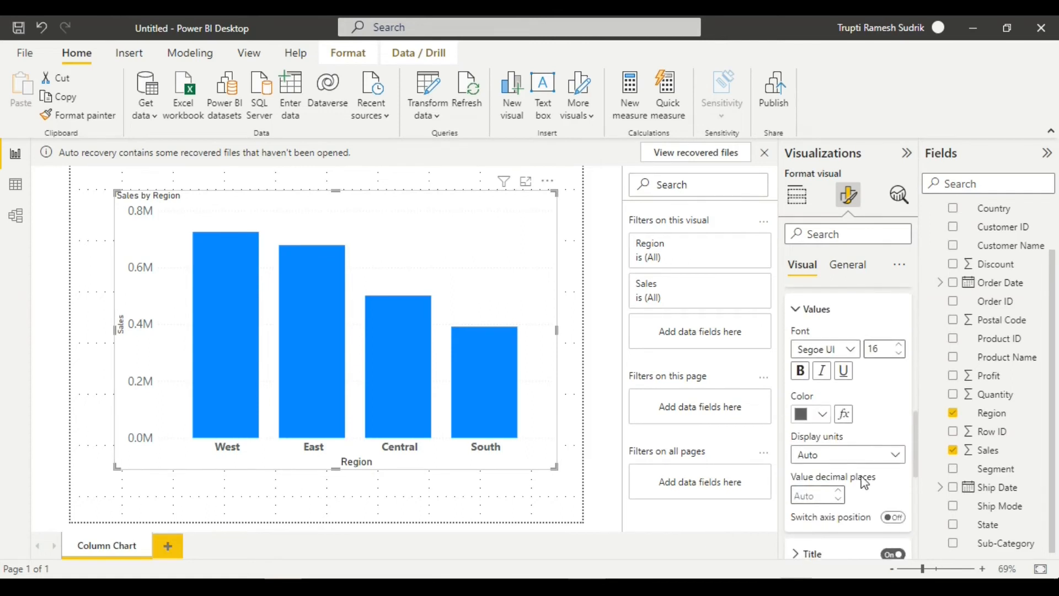
scroll(856, 469, "down", 5)
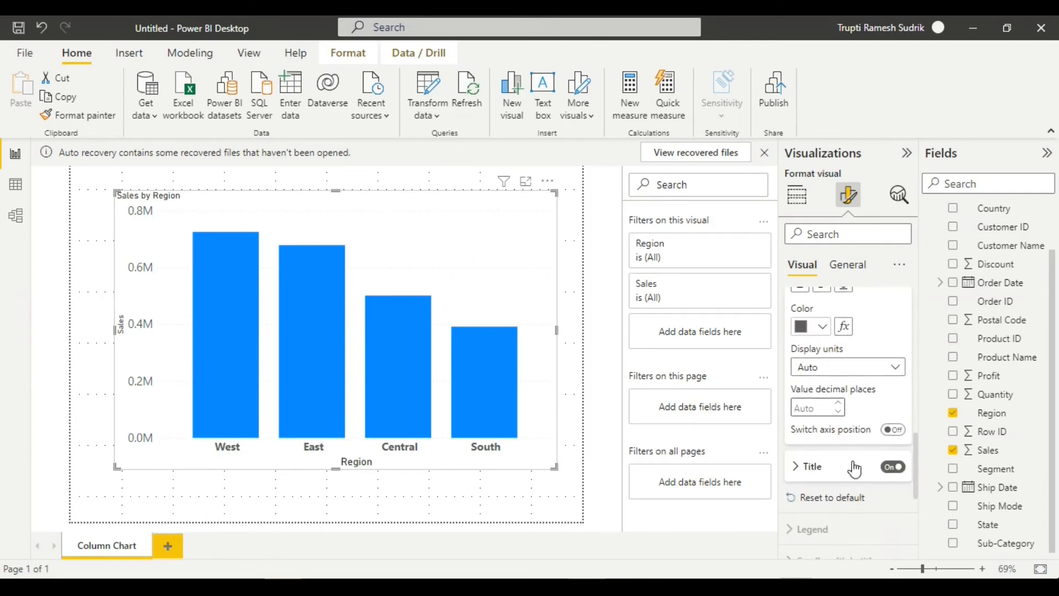
left_click(814, 386)
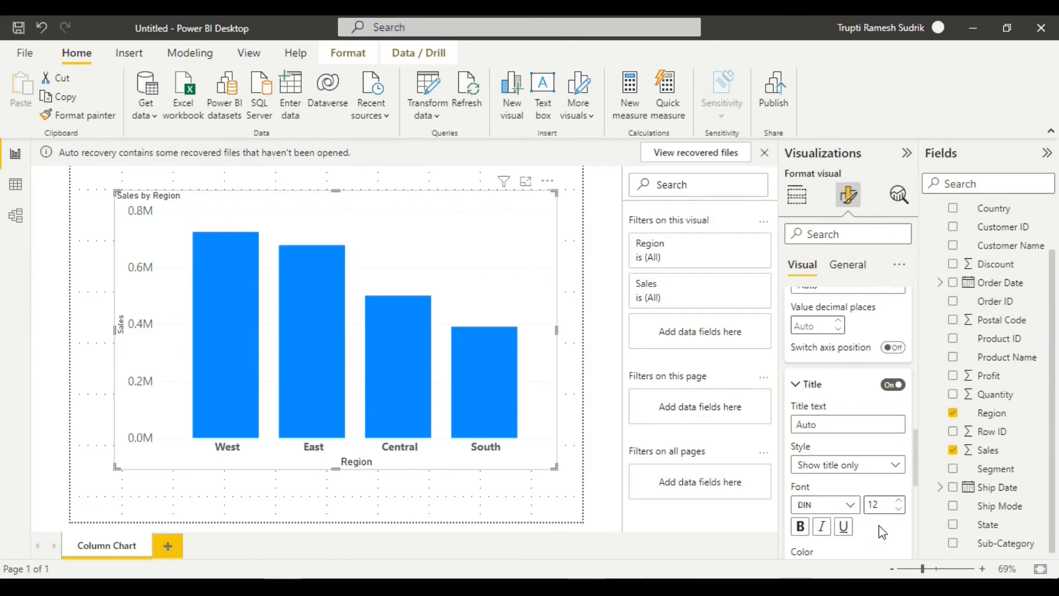
scroll(878, 525, "down", 5)
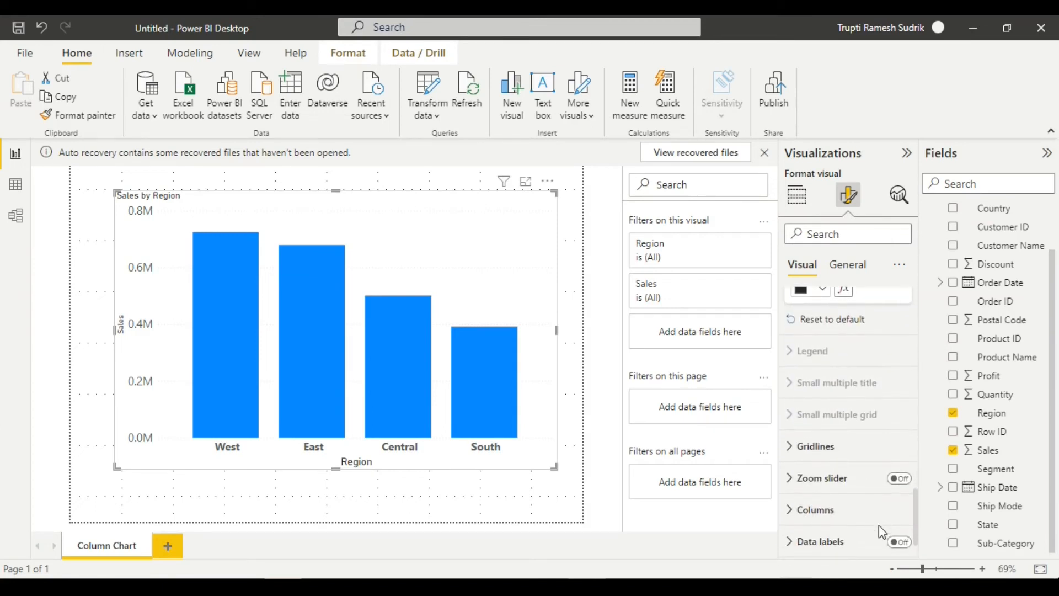
scroll(879, 525, "down", 2)
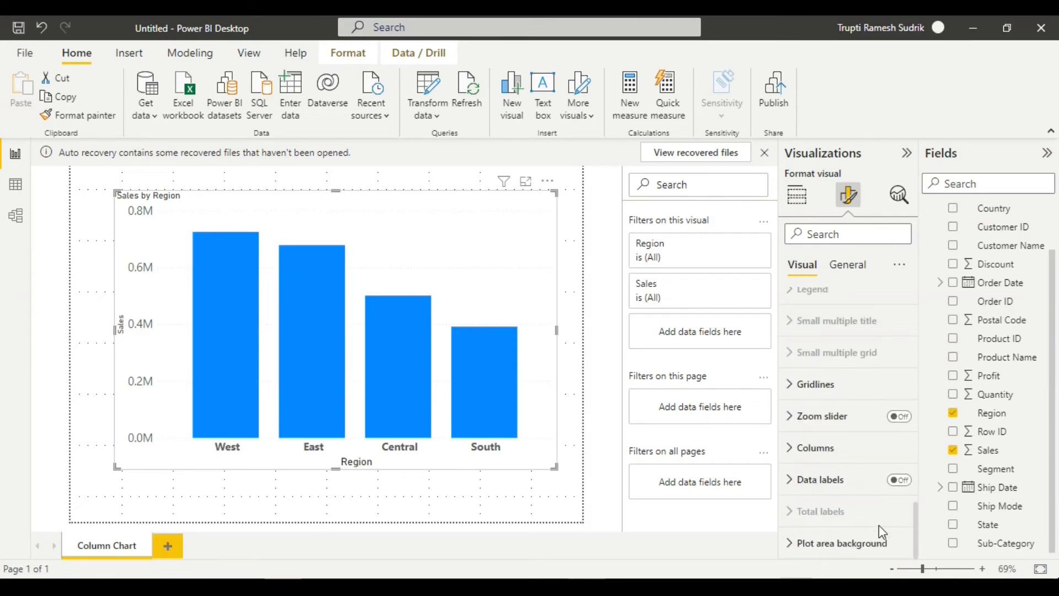
left_click(794, 389)
left_click(795, 386)
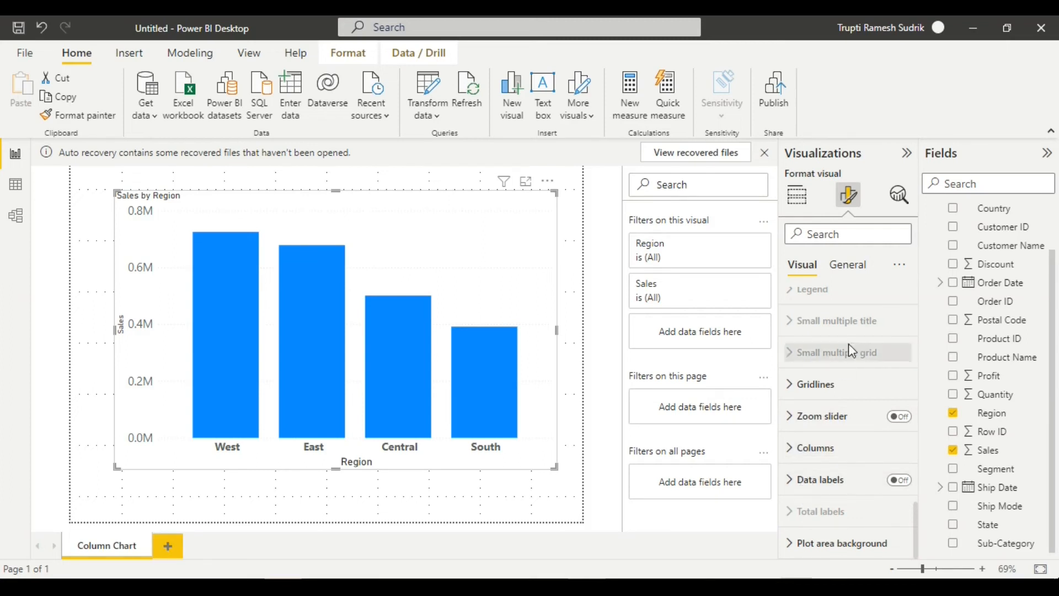
scroll(849, 343, "up", 10)
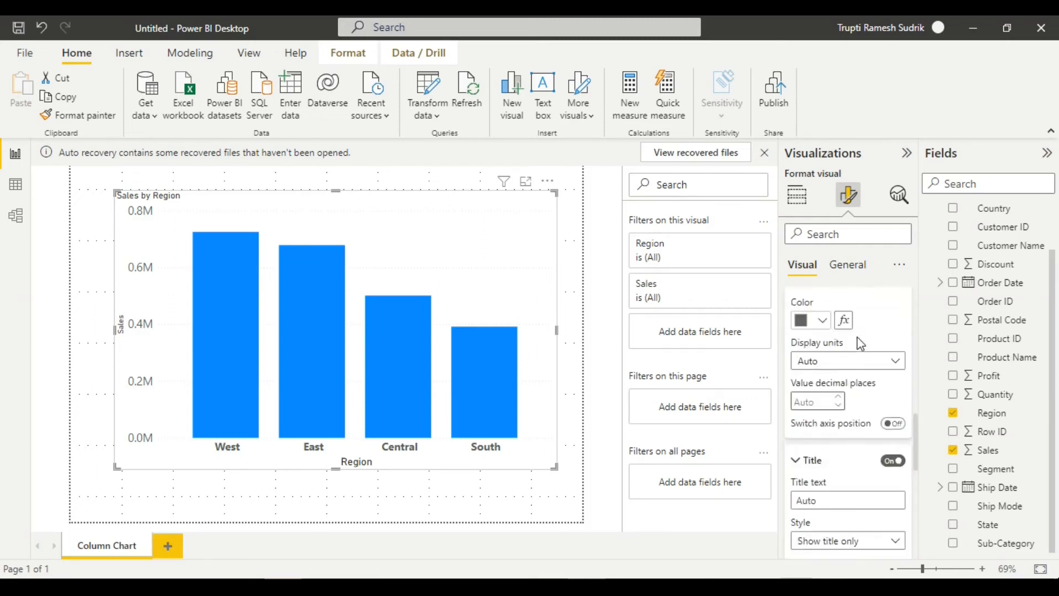
Step: Enlarge the chart title "Sales by Region" to font size 23 and align it to the center
left_click(846, 265)
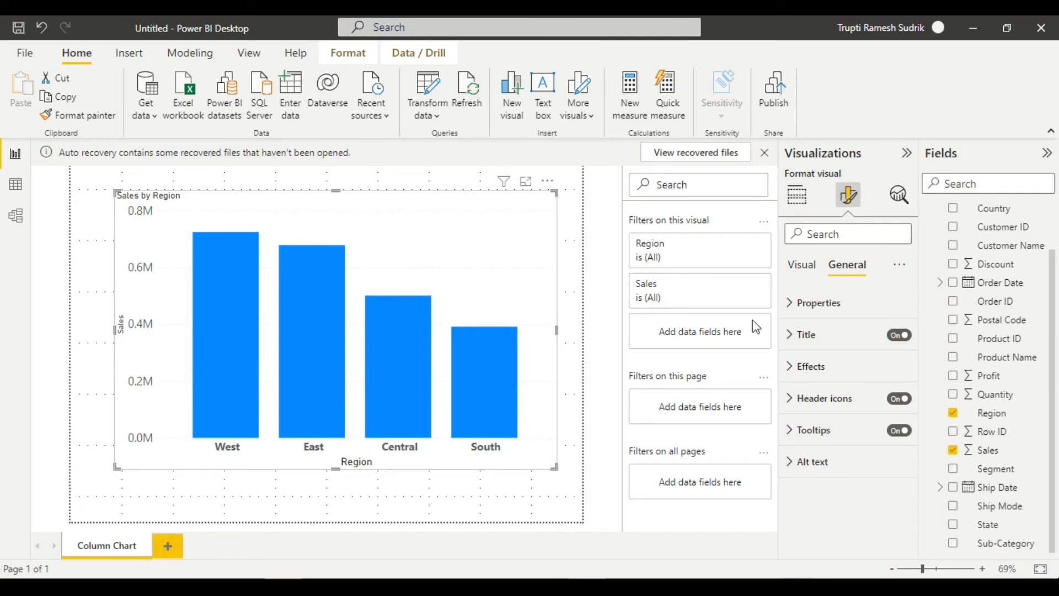
left_click(800, 334)
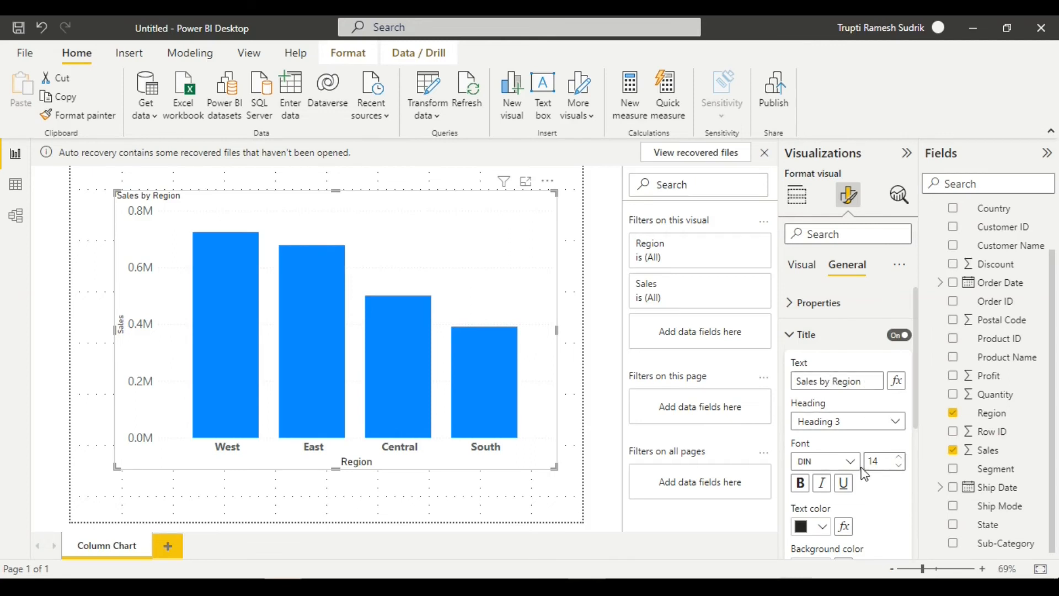
left_click(898, 461)
left_click(898, 461)
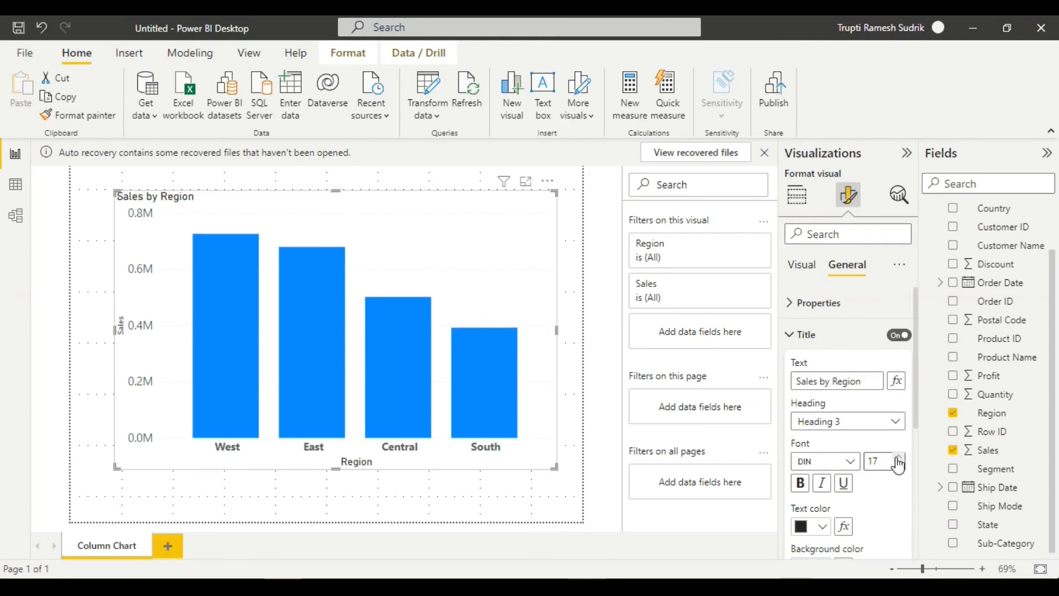
left_click(898, 461)
left_click(898, 461)
scroll(832, 527, "down", 3)
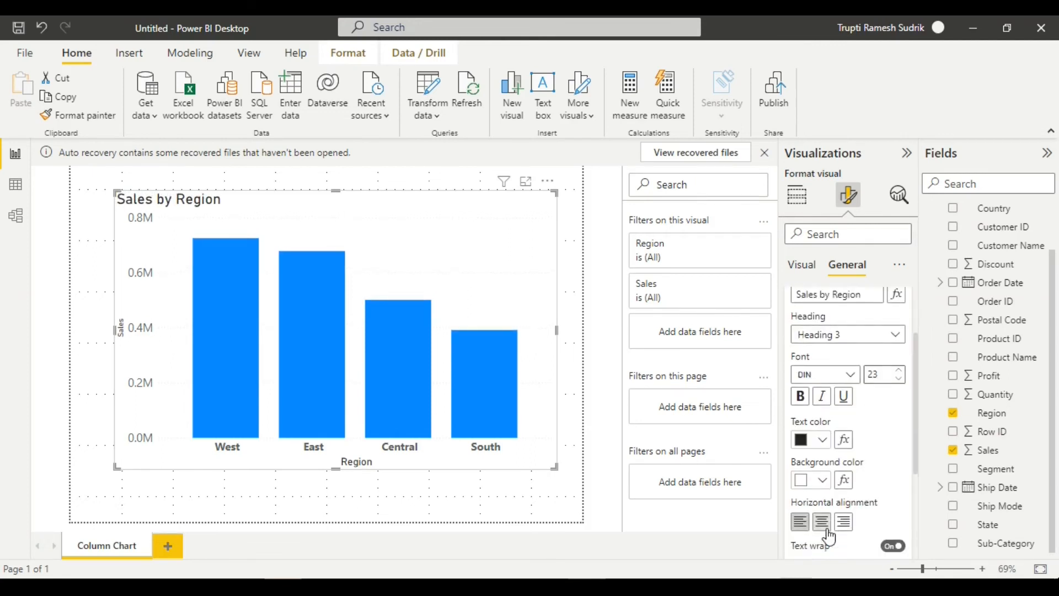
left_click(823, 520)
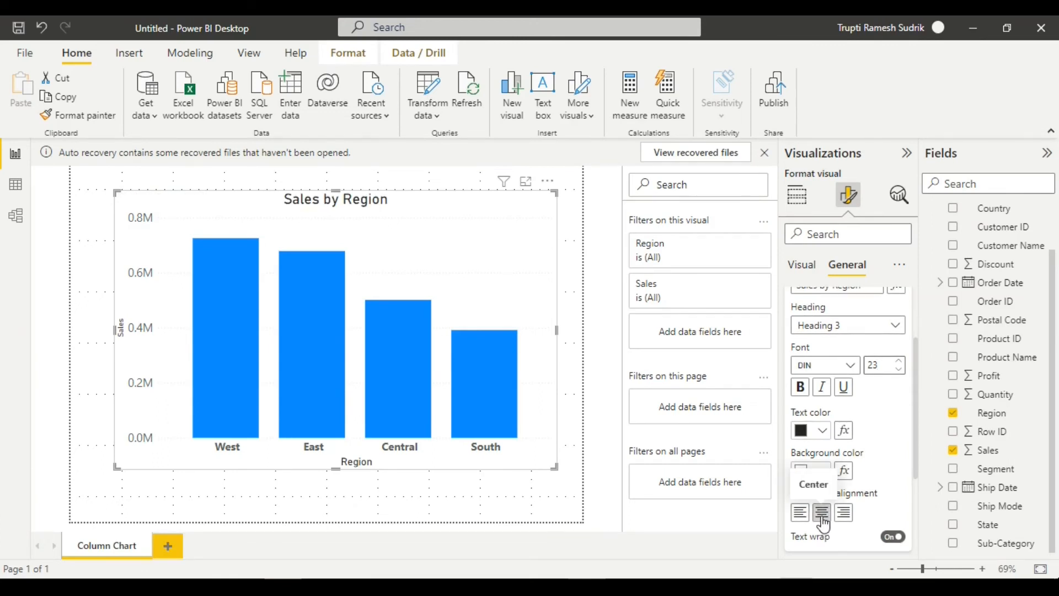
Step: Give the chart title a dark red background and white text
scroll(900, 507, "down", 2)
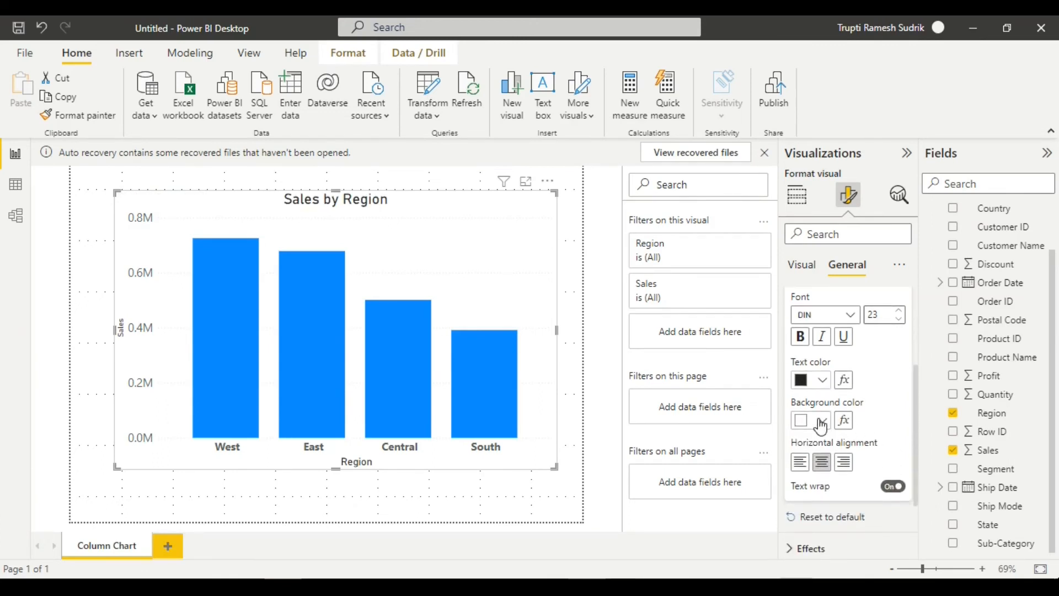
left_click(821, 422)
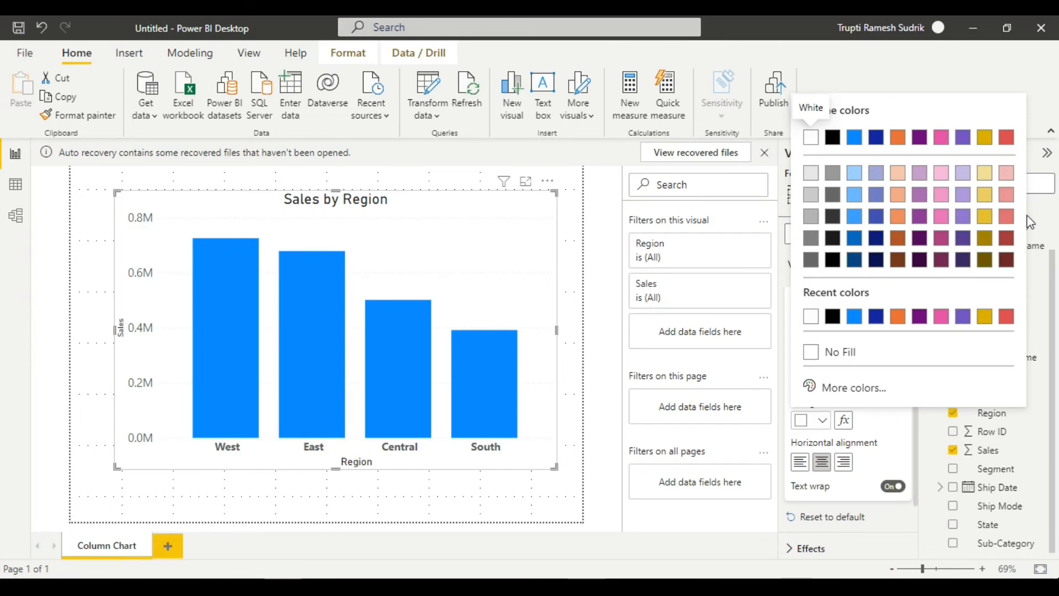
left_click(1007, 260)
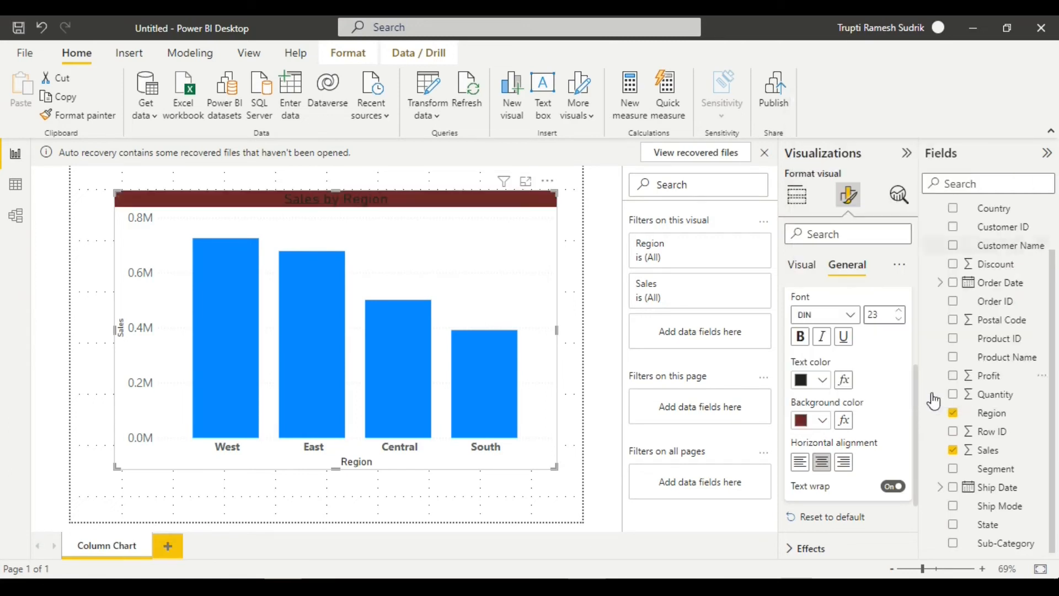
left_click(823, 380)
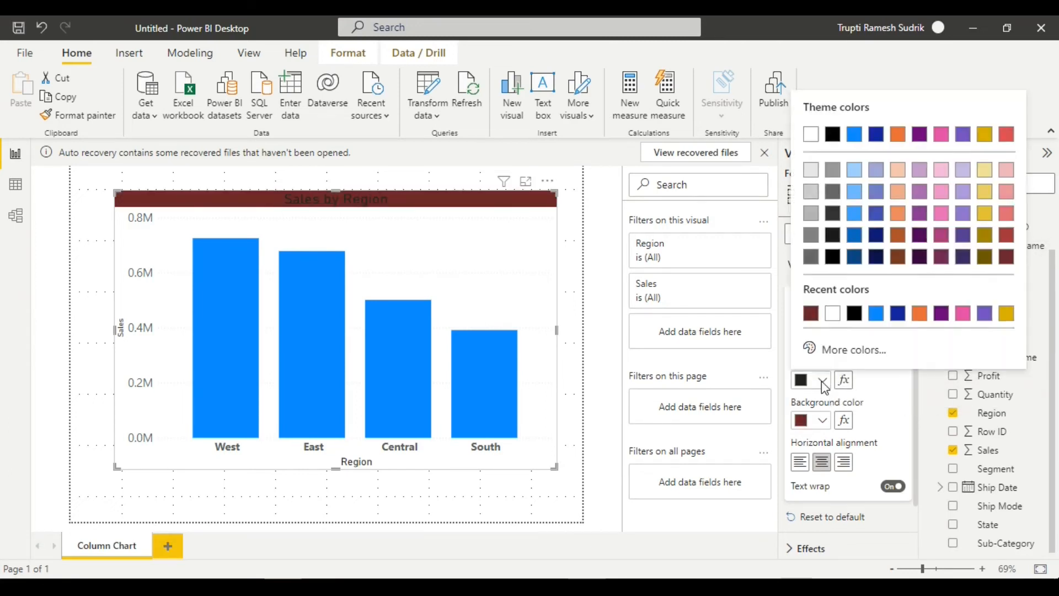
left_click(832, 314)
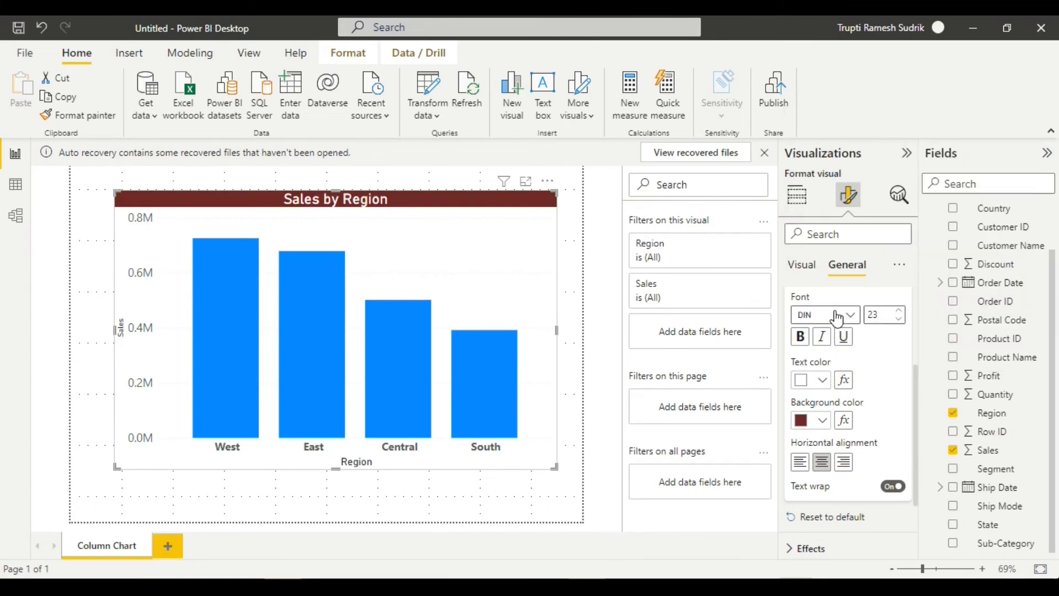
scroll(873, 406, "down", 2)
scroll(872, 413, "up", 3)
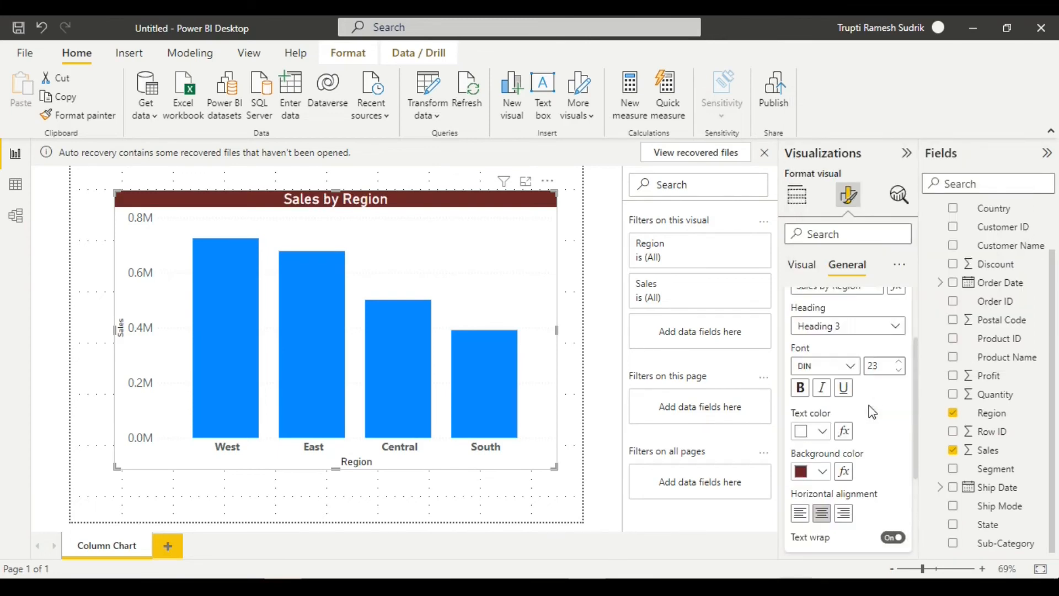
scroll(873, 412, "up", 2)
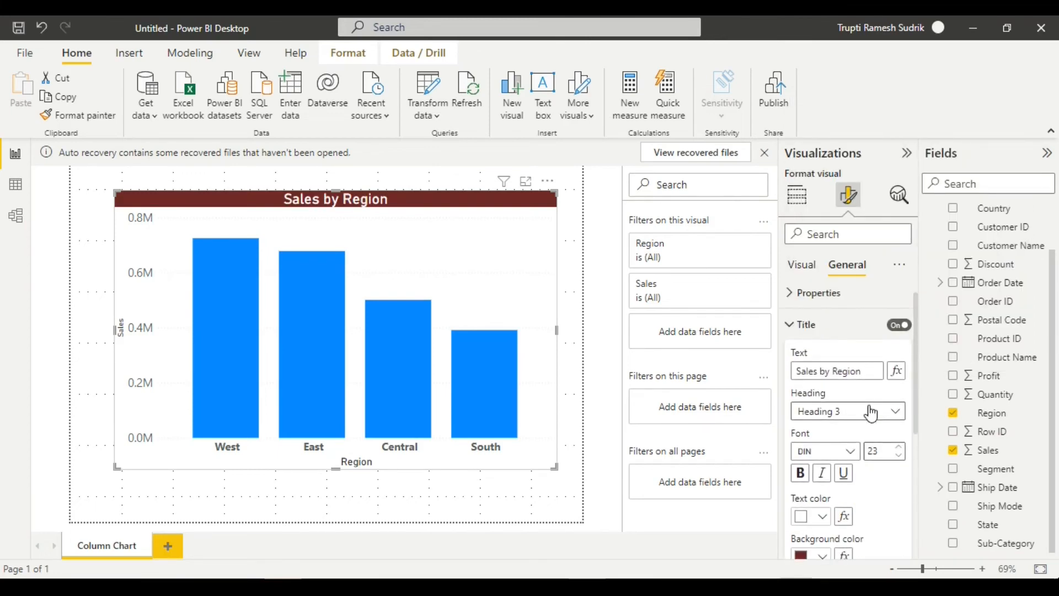
scroll(871, 413, "down", 4)
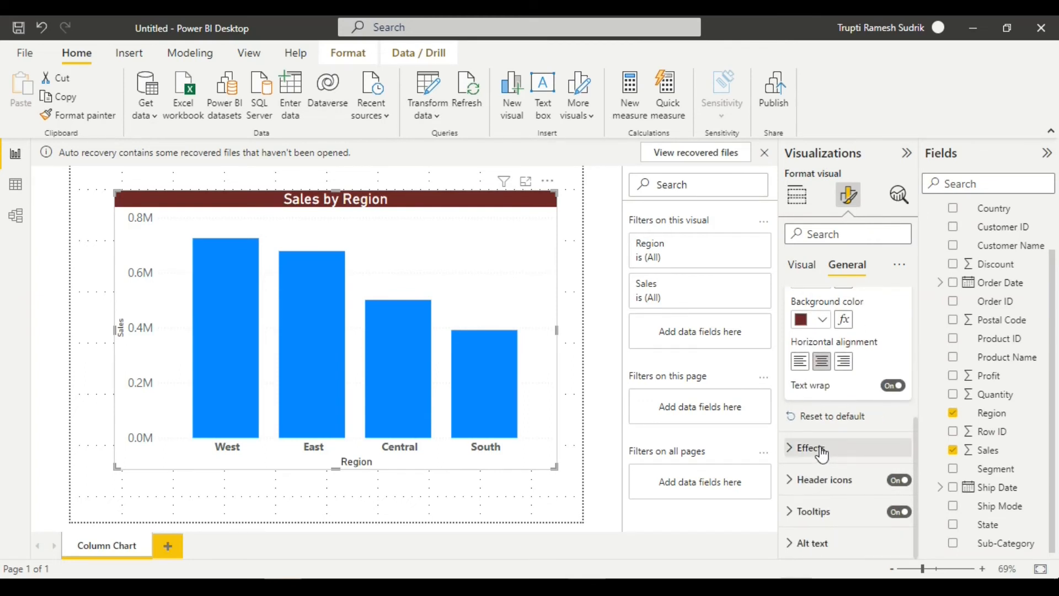
Step: Examine the chart's general Effects settings, the tooltip type and page options, and the additional formatting commands
left_click(823, 449)
scroll(821, 446, "down", 3)
scroll(823, 450, "up", 3)
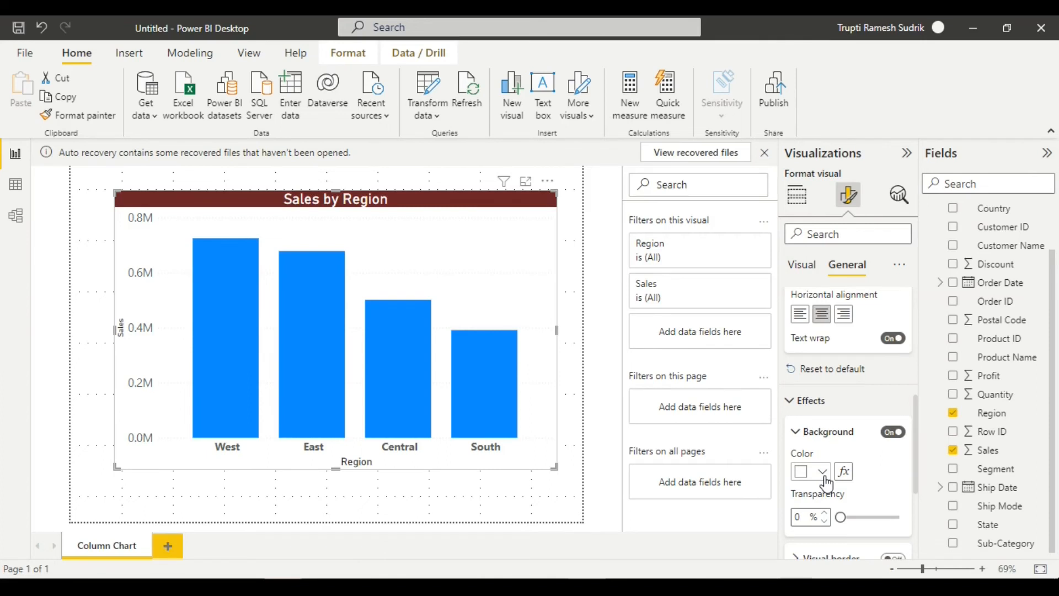
scroll(827, 485, "down", 3)
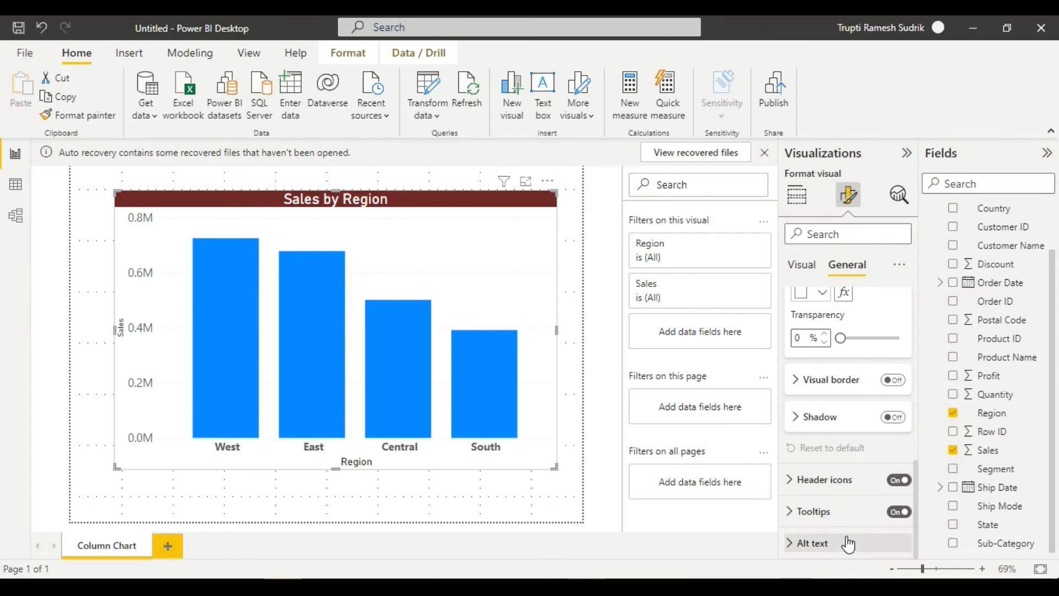
left_click(824, 516)
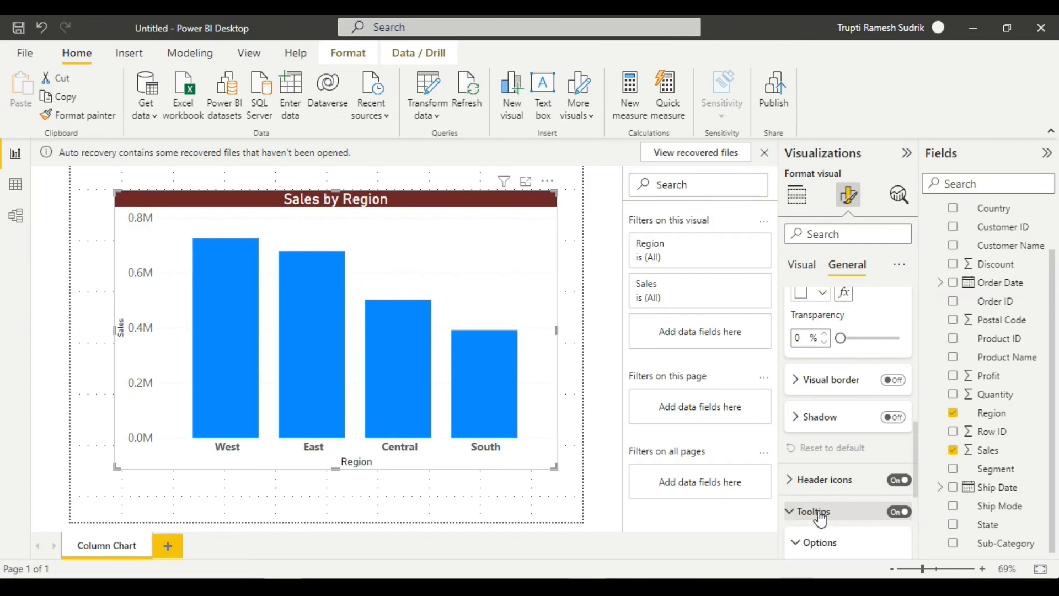
scroll(839, 539, "down", 3)
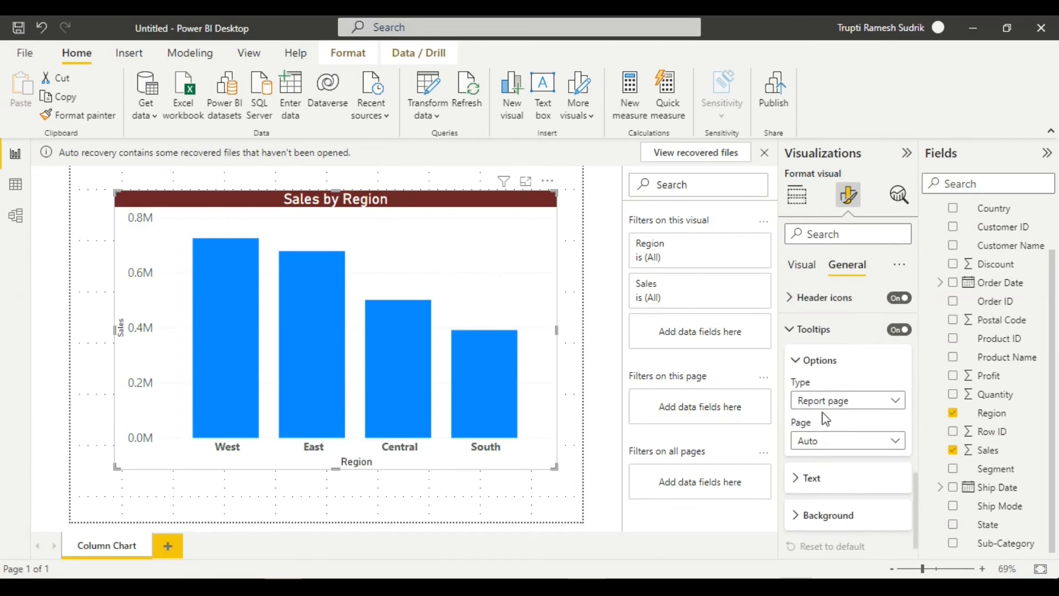
scroll(822, 430, "up", 6)
scroll(825, 420, "up", 4)
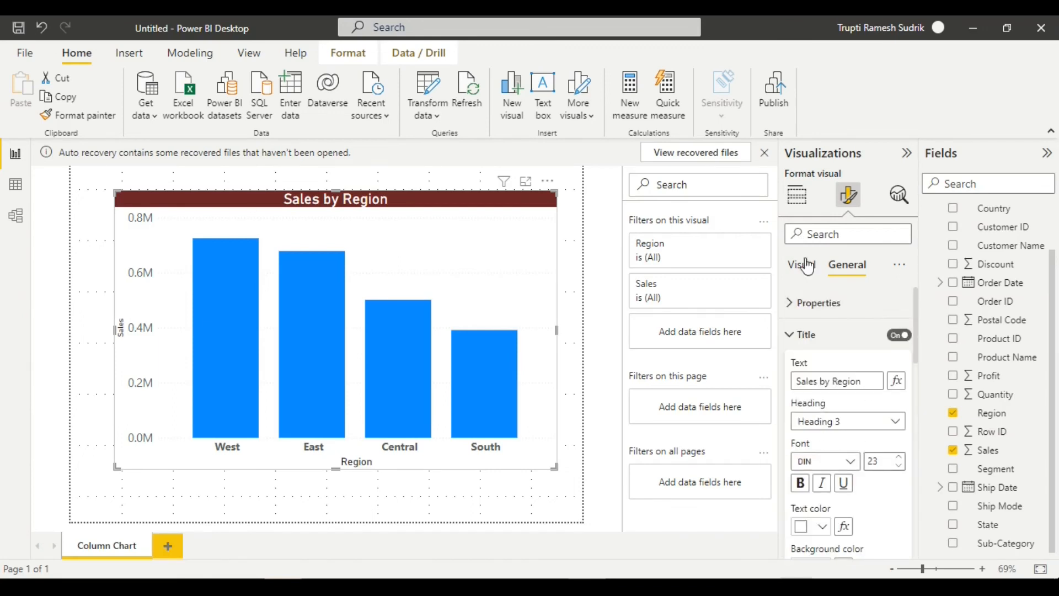
left_click(899, 264)
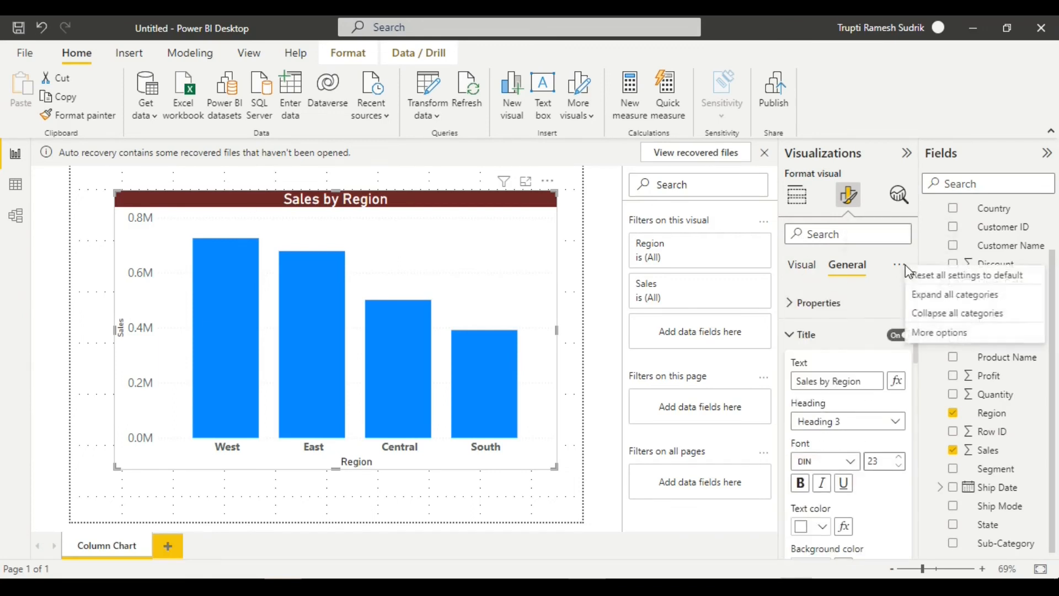
Step: Change the default color of the chart's columns to pink
left_click(804, 268)
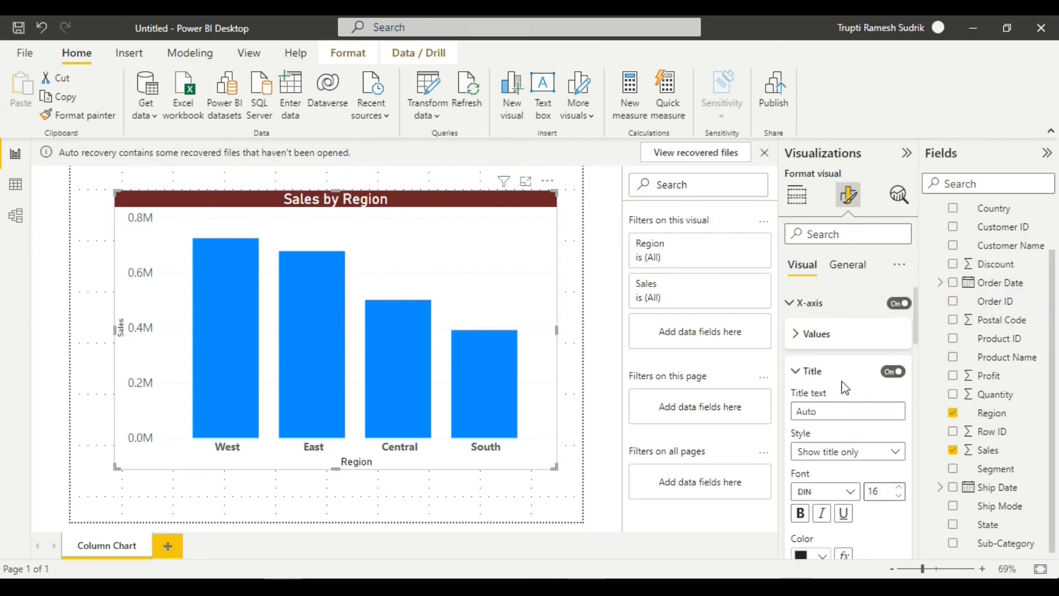
left_click(799, 334)
scroll(839, 375, "down", 6)
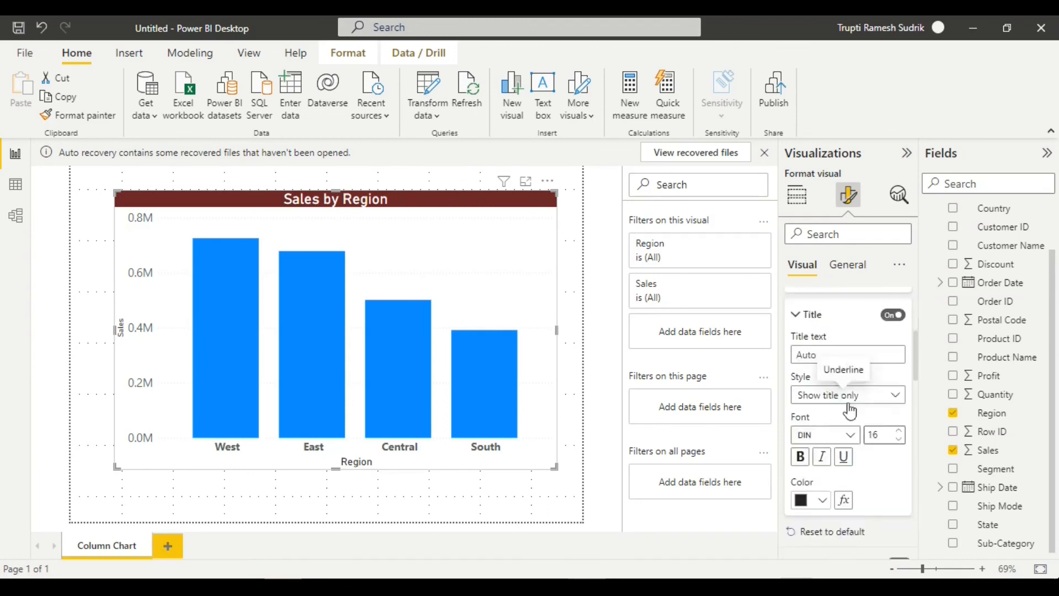
scroll(849, 409, "down", 10)
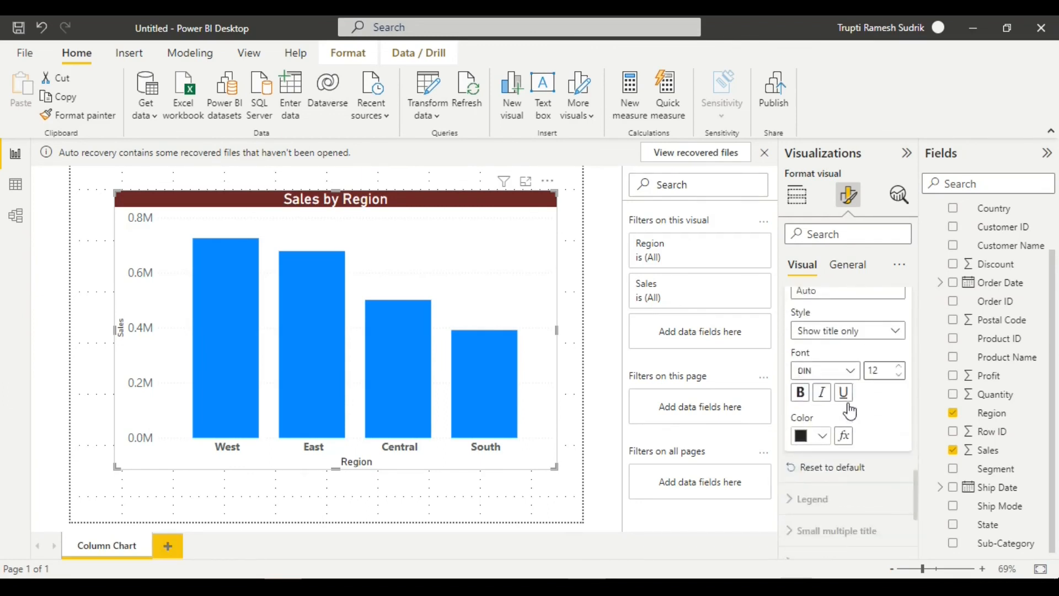
scroll(853, 410, "down", 5)
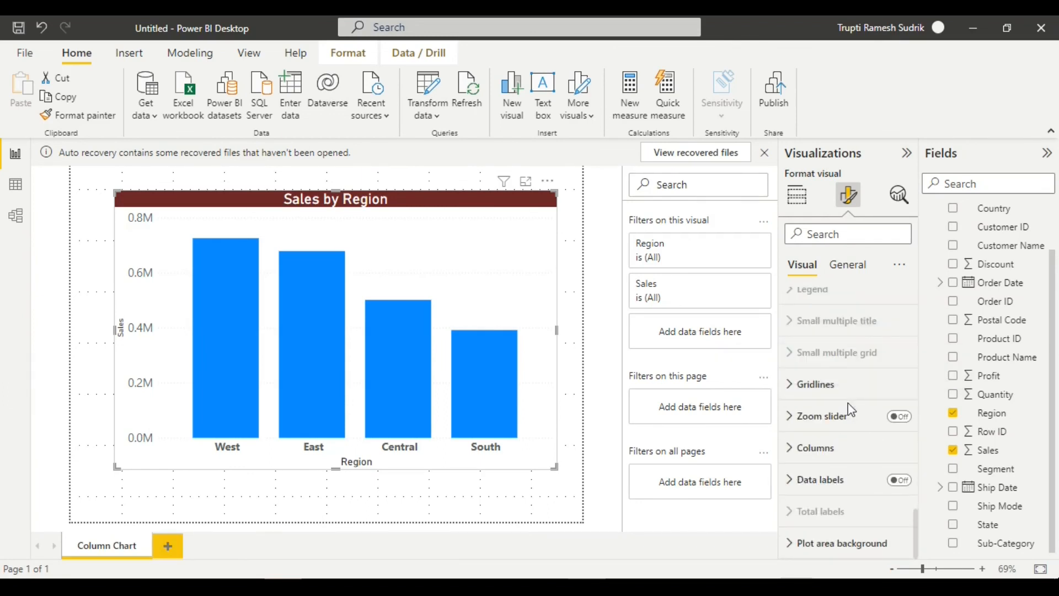
left_click(837, 461)
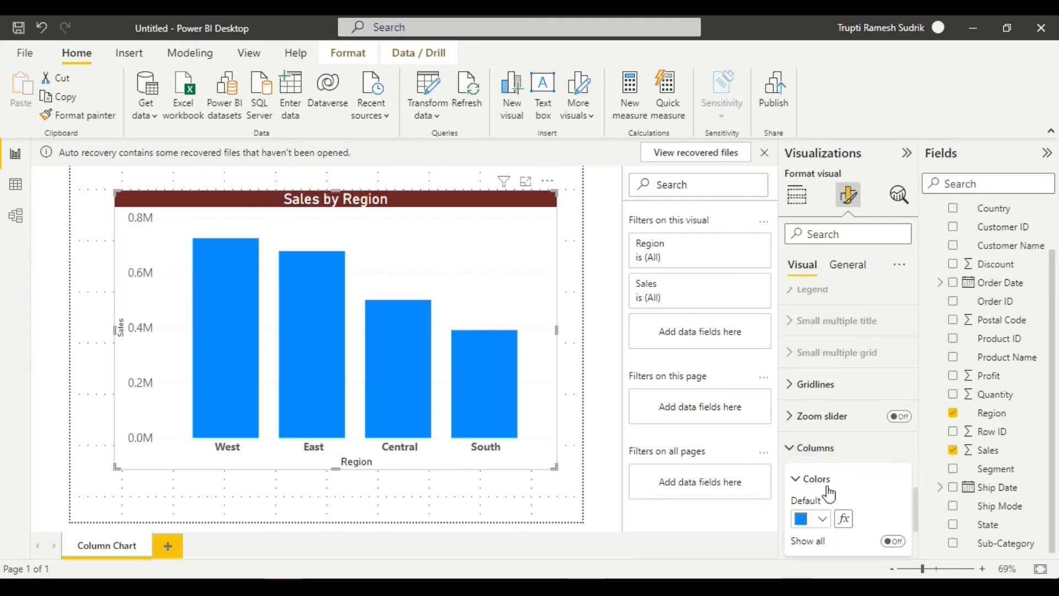
scroll(830, 520, "down", 2)
left_click(823, 390)
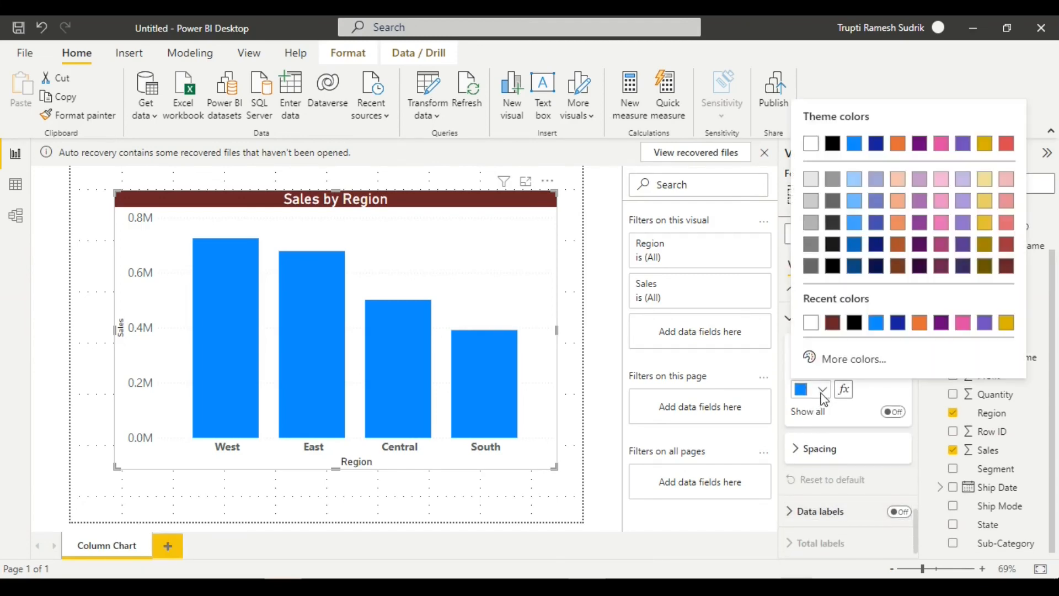
left_click(942, 223)
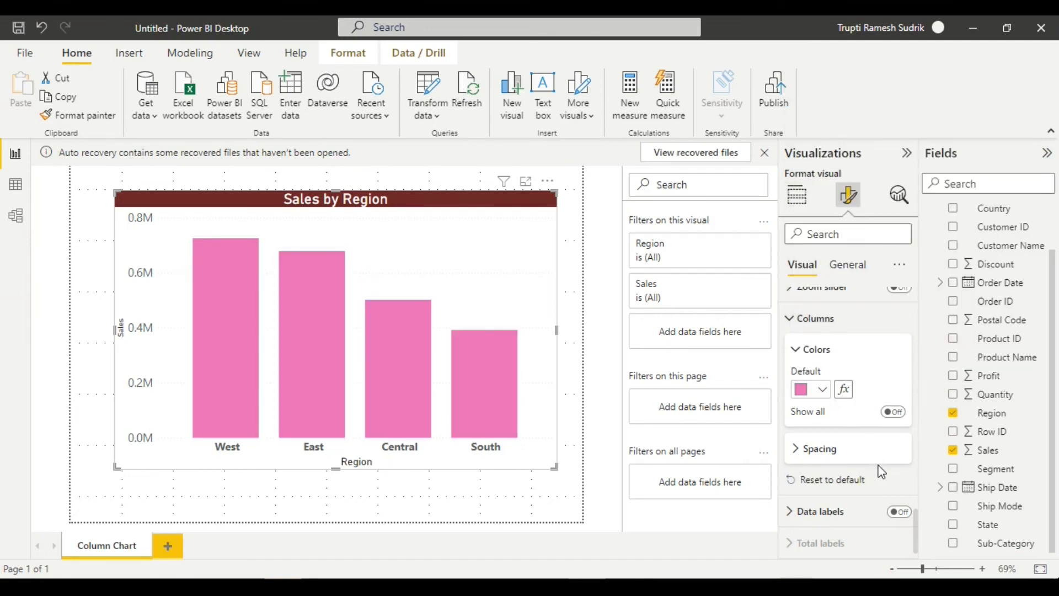
Step: Set the inner padding between the chart's columns to 25 px
scroll(882, 472, "down", 1)
left_click(827, 424)
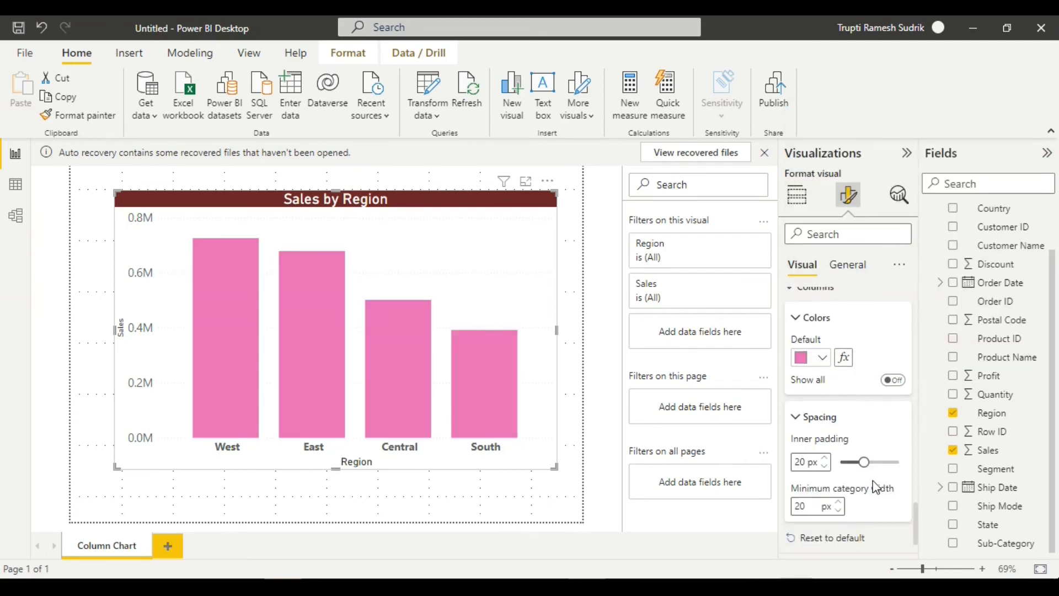
mouse_move(868, 463)
left_mouse_down()
mouse_move(888, 462)
mouse_move(846, 461)
mouse_move(827, 477)
mouse_move(844, 463)
mouse_move(870, 462)
left_mouse_up()
scroll(899, 510, "down", 2)
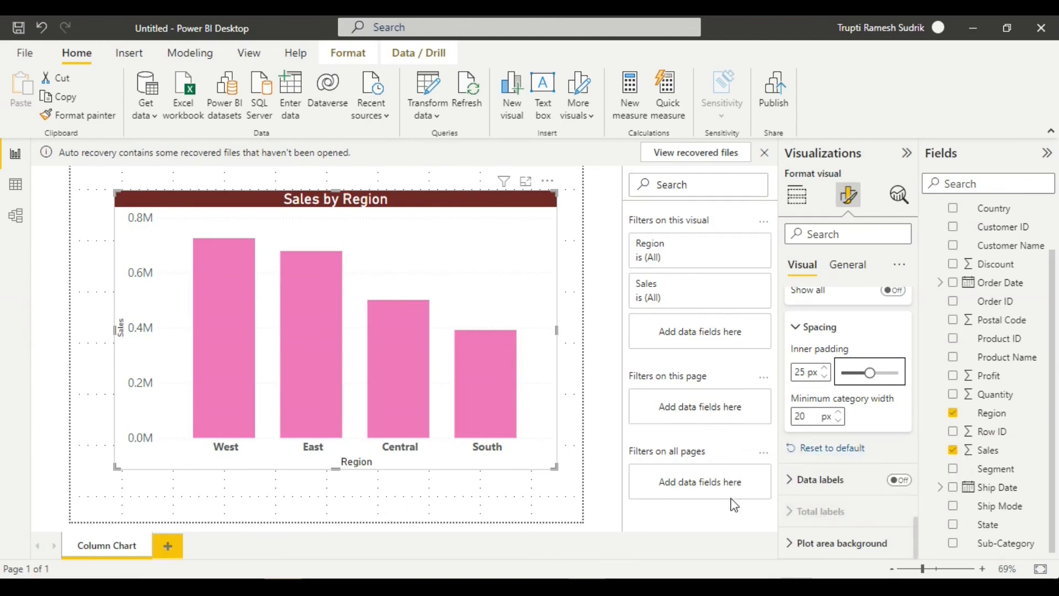
mouse_move(294, 380)
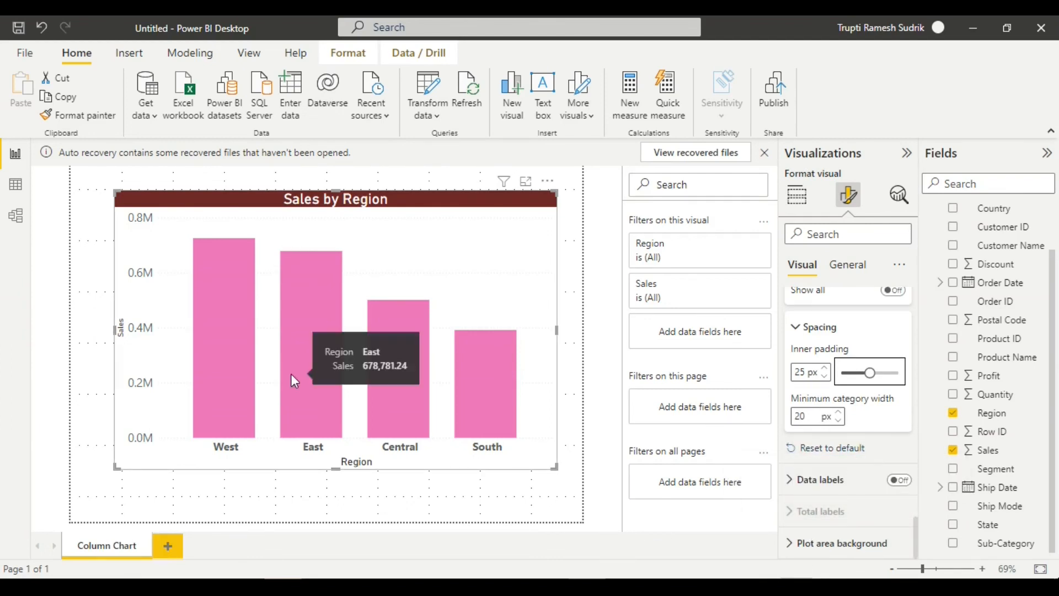